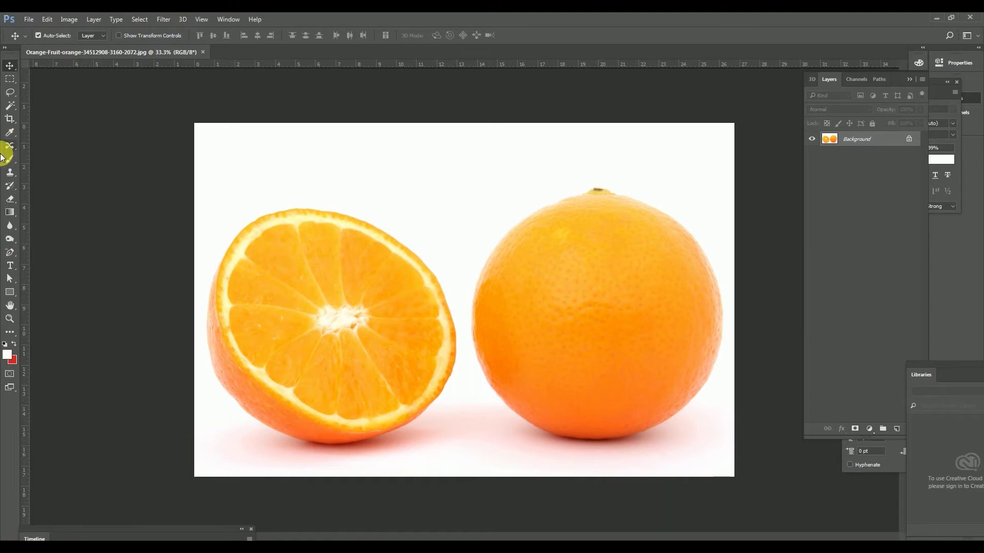
Step: Set up the Brush tool with a soft round brush at 0% hardness and a size of 200 px
key("b")
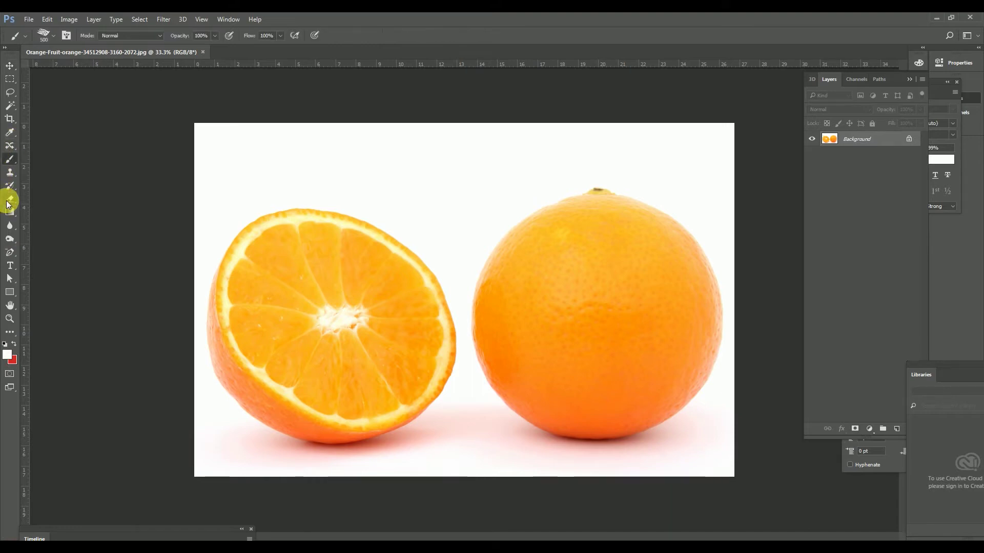
right_click(11, 160)
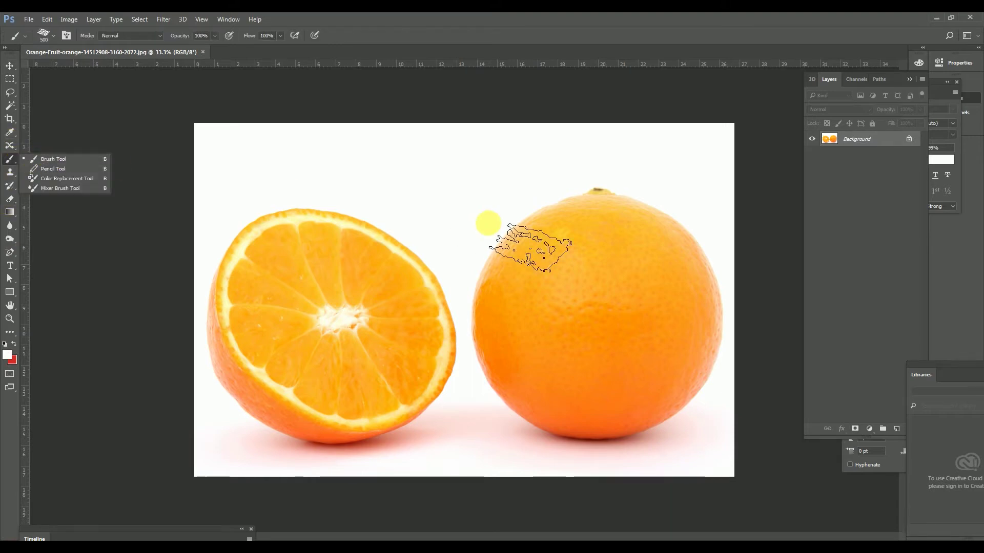
left_click(506, 224)
right_click(405, 217)
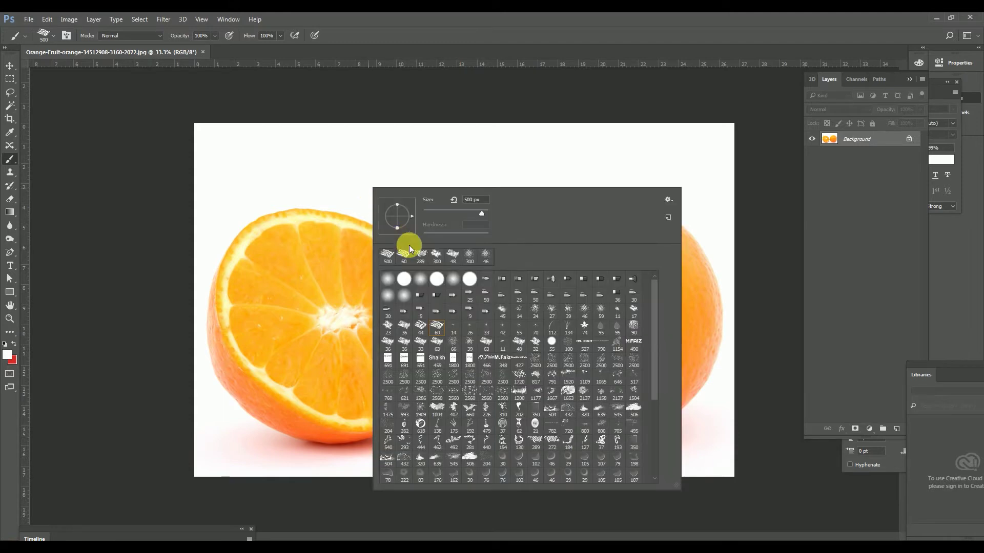
left_click(424, 285)
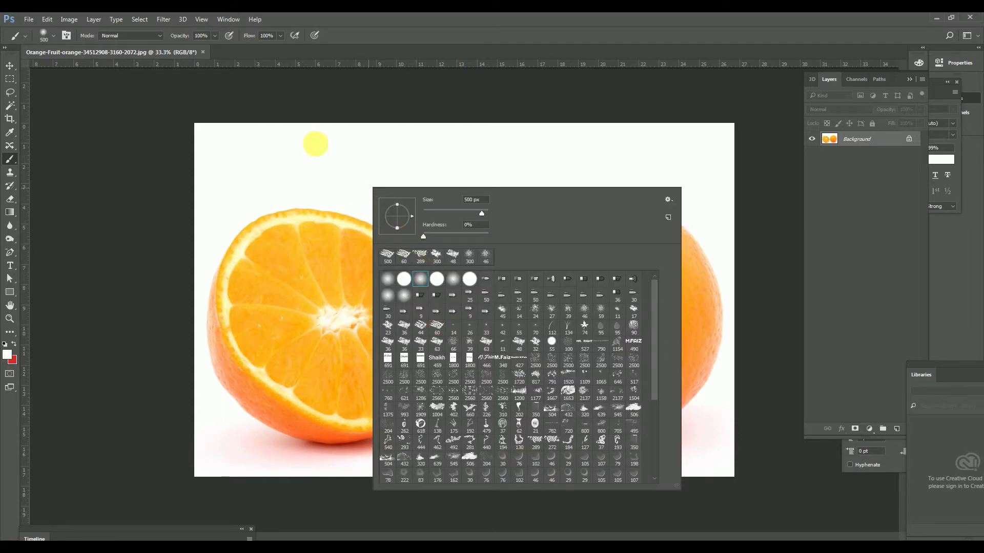
left_click(312, 165)
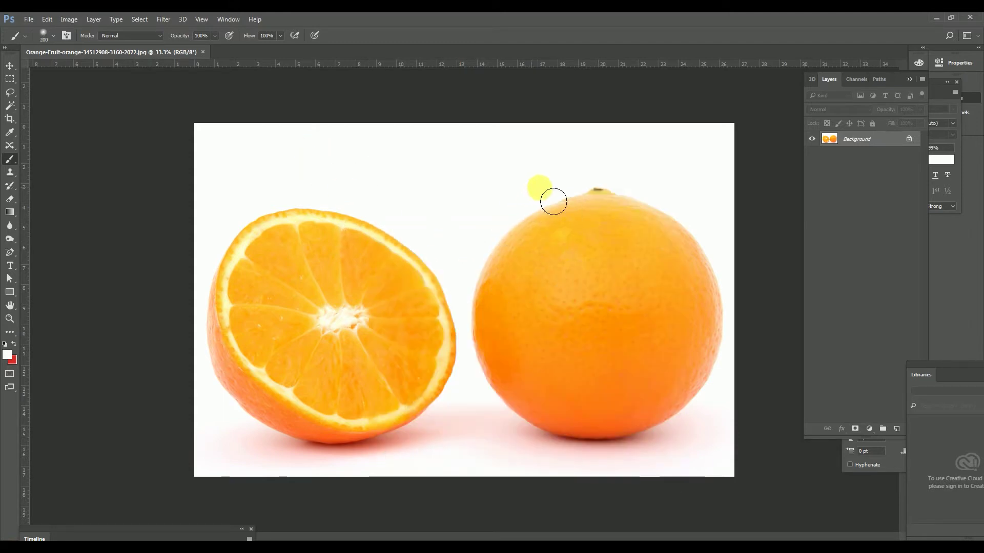
Step: Convert the locked Background into a regular layer named Layer 0
double_click(871, 140)
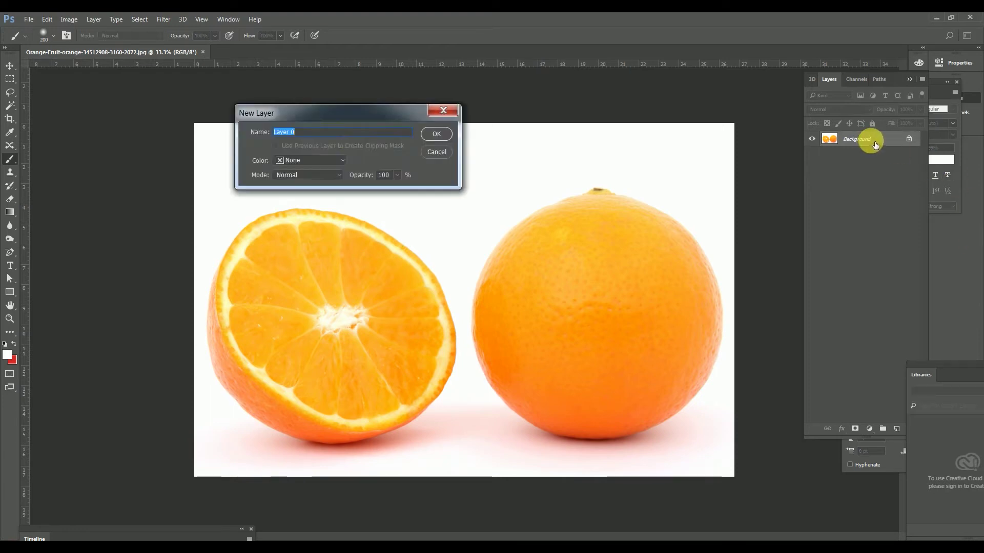
left_click(444, 153)
right_click(857, 143)
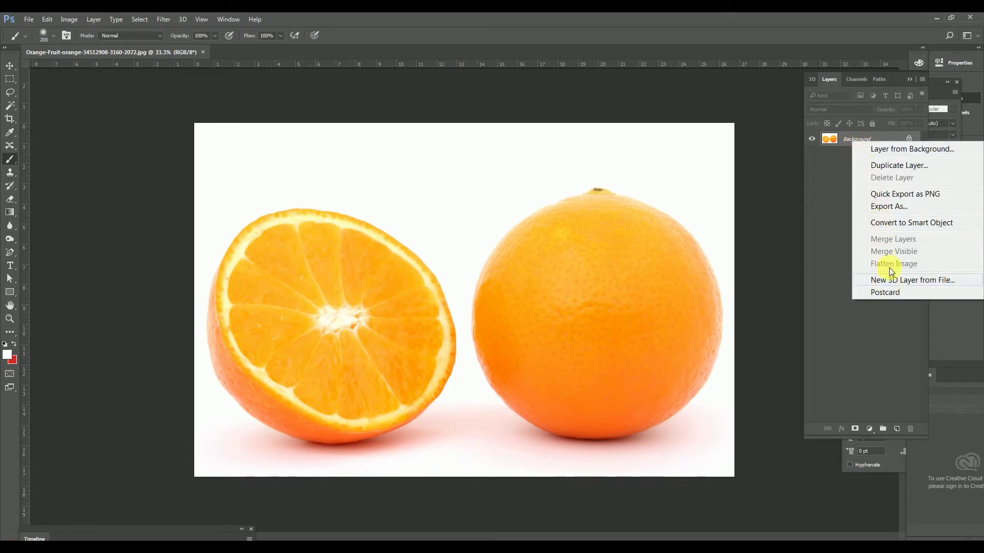
left_click(885, 151)
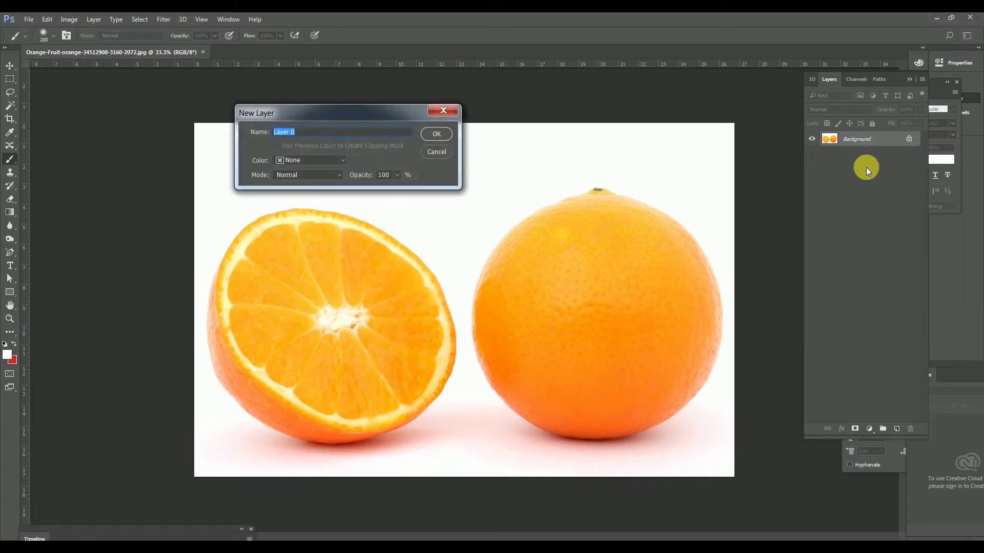
left_click(435, 134)
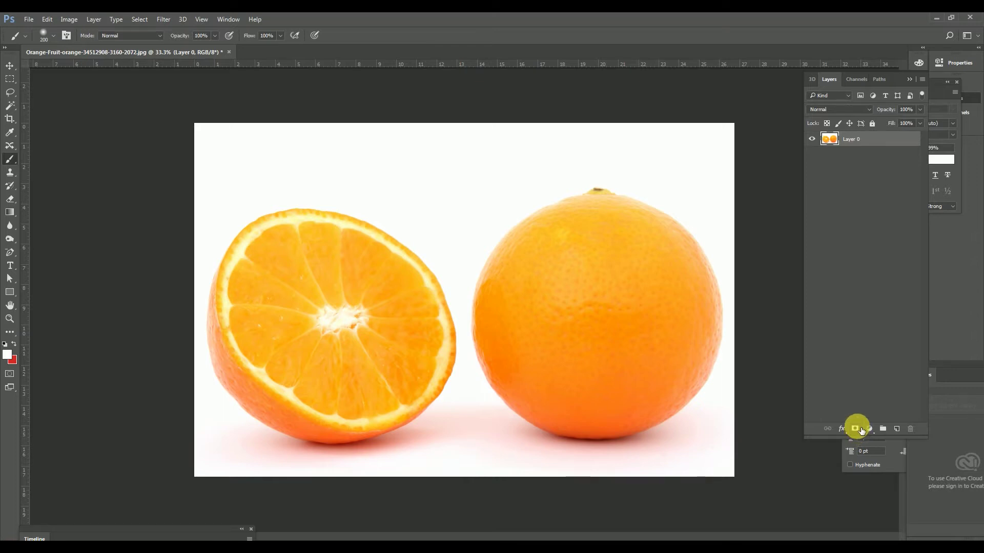
Step: Add a white layer mask to Layer 0
right_click(859, 143)
left_click(898, 210)
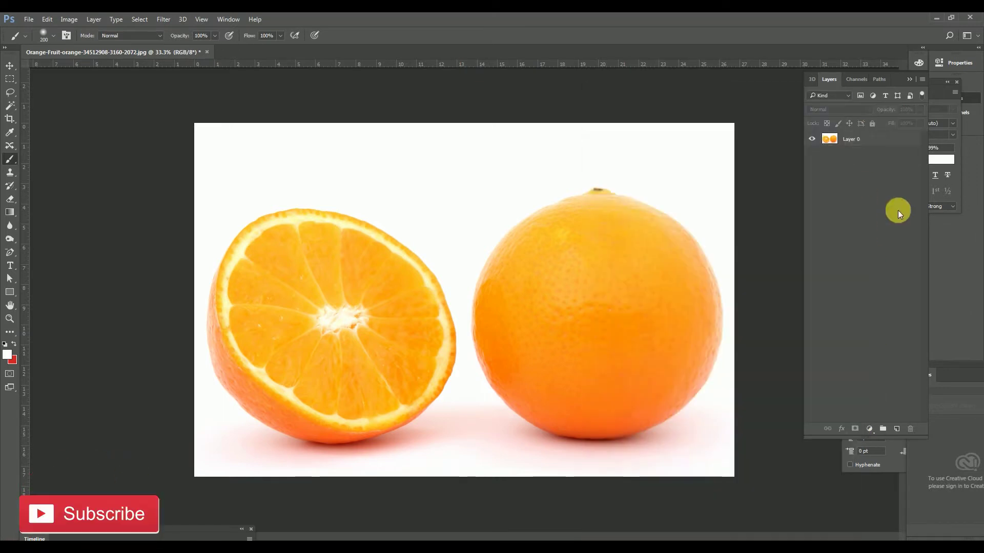
right_click(893, 177)
left_click(875, 151)
left_click(853, 142)
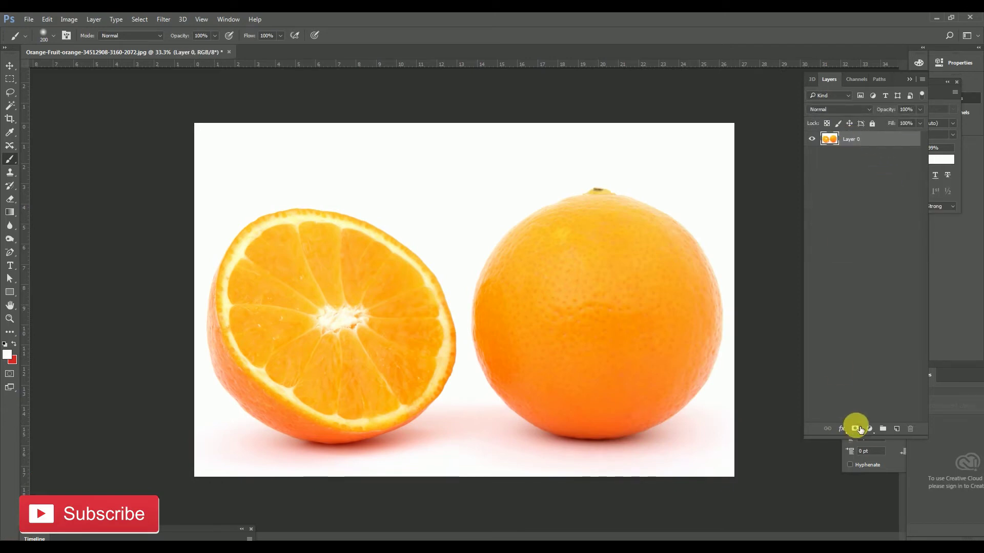
left_click(861, 430)
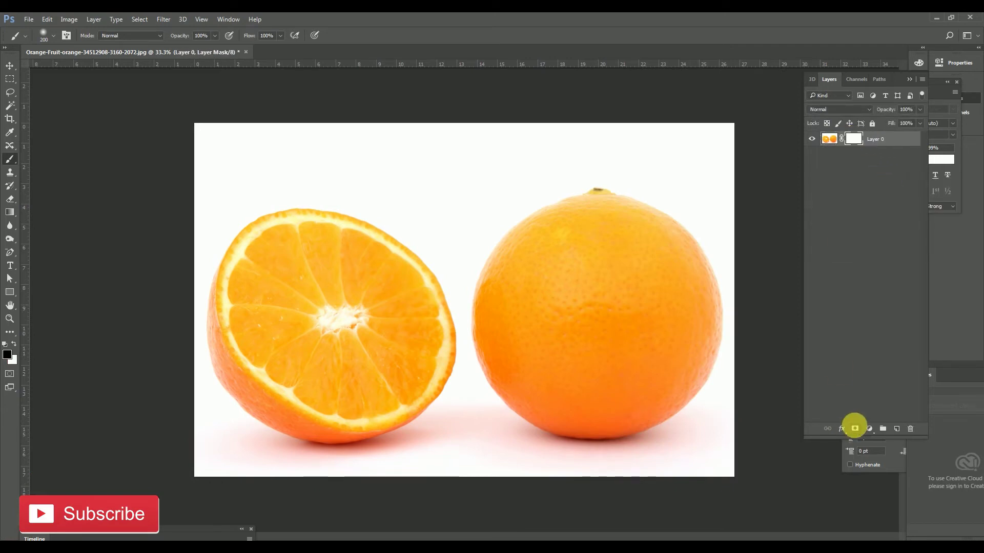
Step: Check the display options of Layer 0's mask
right_click(855, 145)
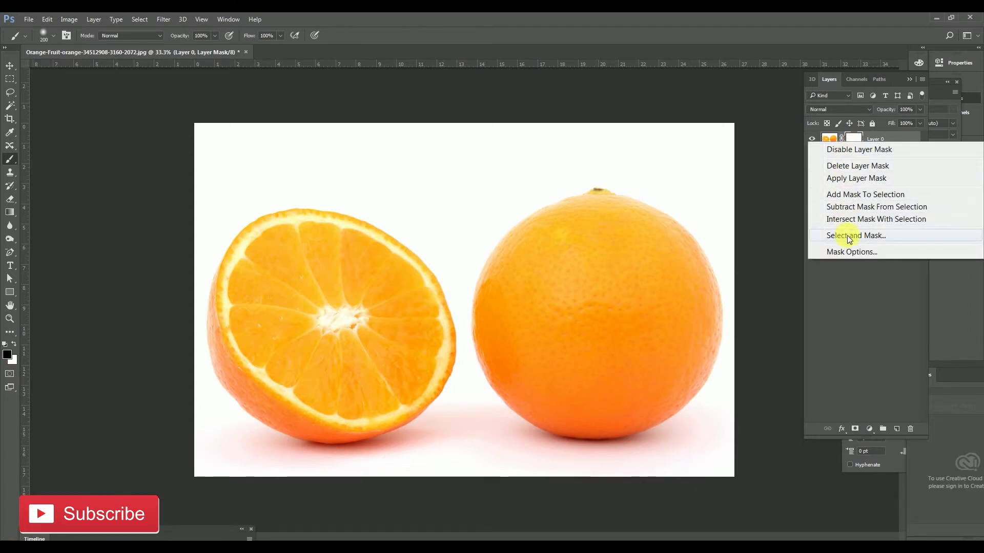
left_click(853, 253)
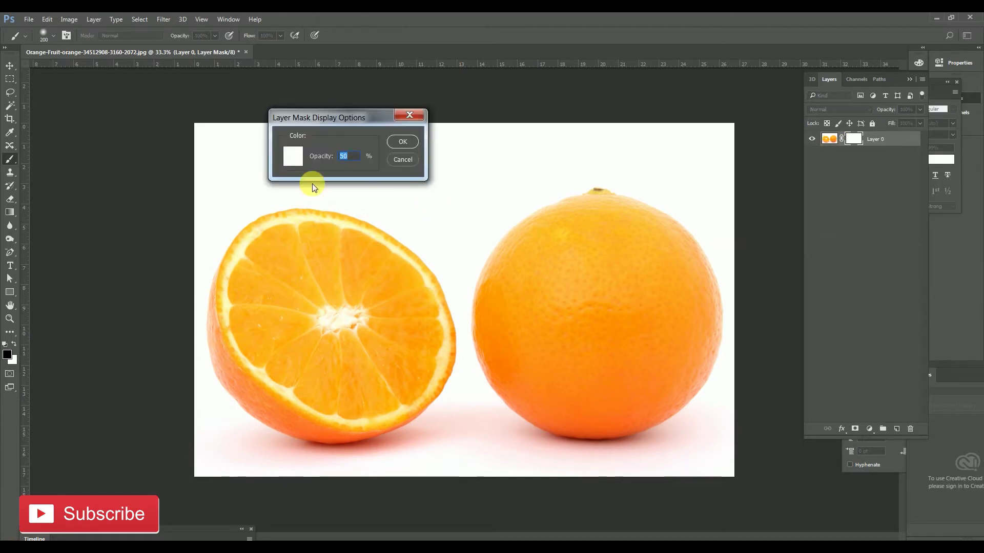
key("Return")
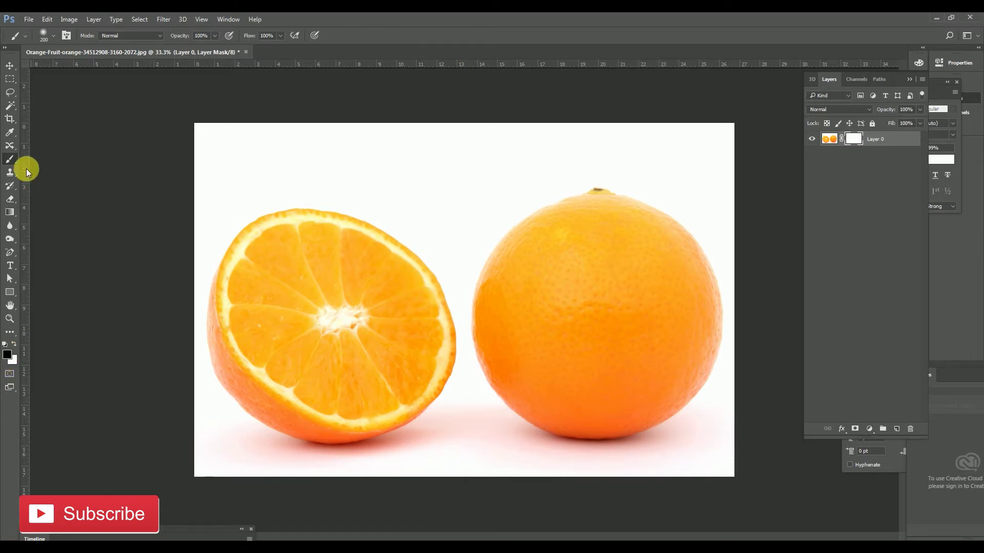
Step: Paint black on the layer mask with the 200 px soft brush to hide background beside the whole orange's upper left edge
right_click(11, 160)
left_click(50, 159)
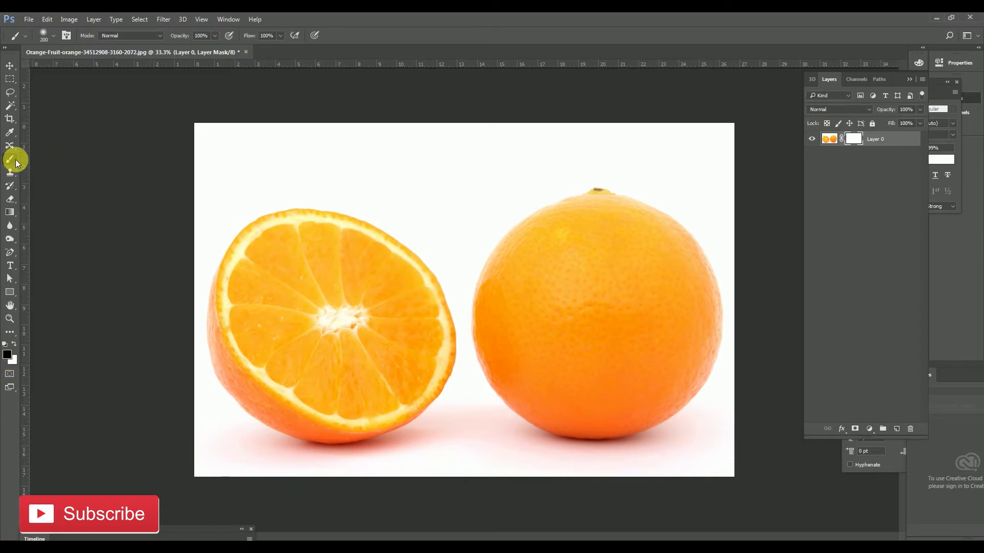
right_click(11, 160)
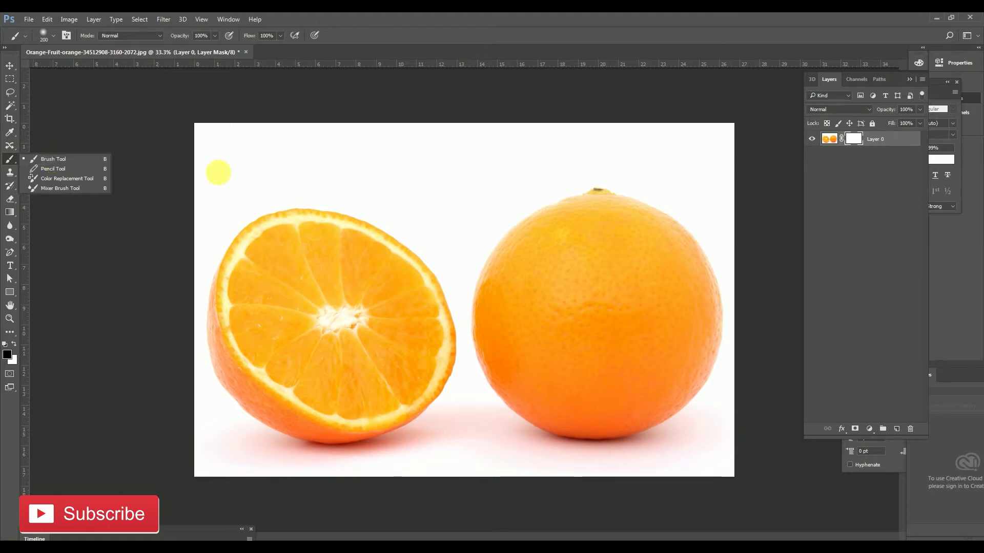
left_click(353, 170)
scroll(528, 181, "up", 2)
scroll(528, 181, "up", 1)
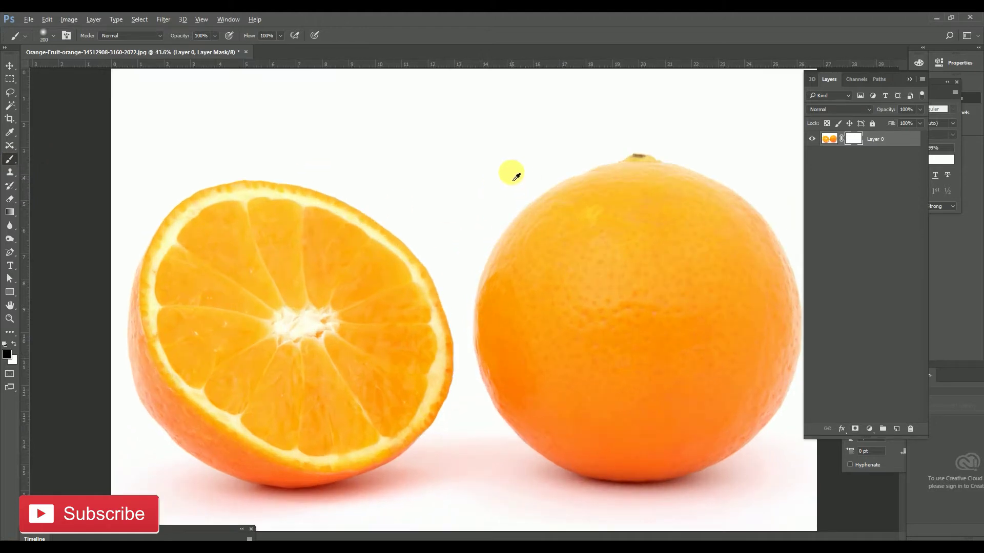
mouse_move(508, 177)
left_mouse_down()
mouse_move(547, 152)
mouse_move(538, 175)
mouse_move(574, 161)
left_mouse_up()
Step: Raise the brush hardness slightly and mask out the background beside the whole orange's upper right edge
right_click(557, 143)
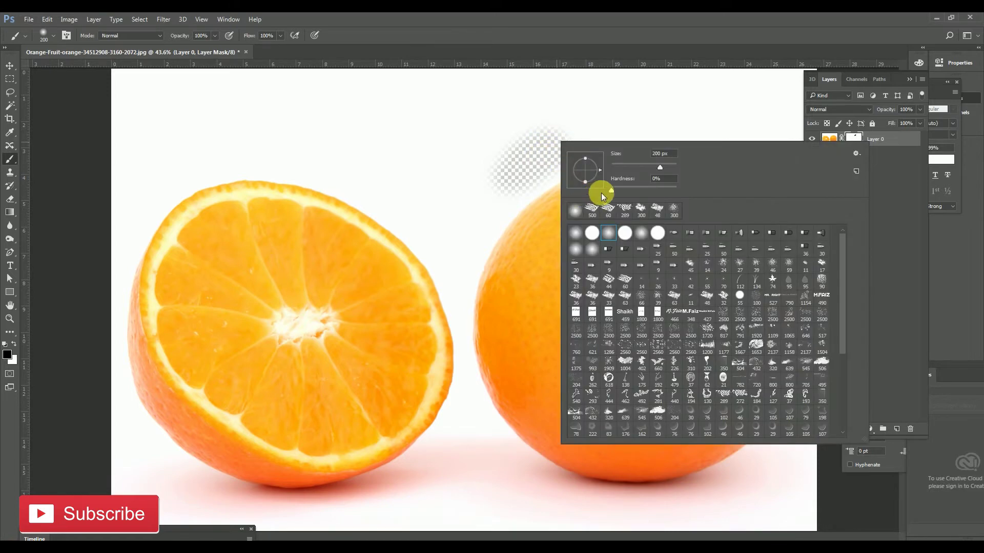
left_click_drag(612, 191, 626, 190)
left_click(510, 175)
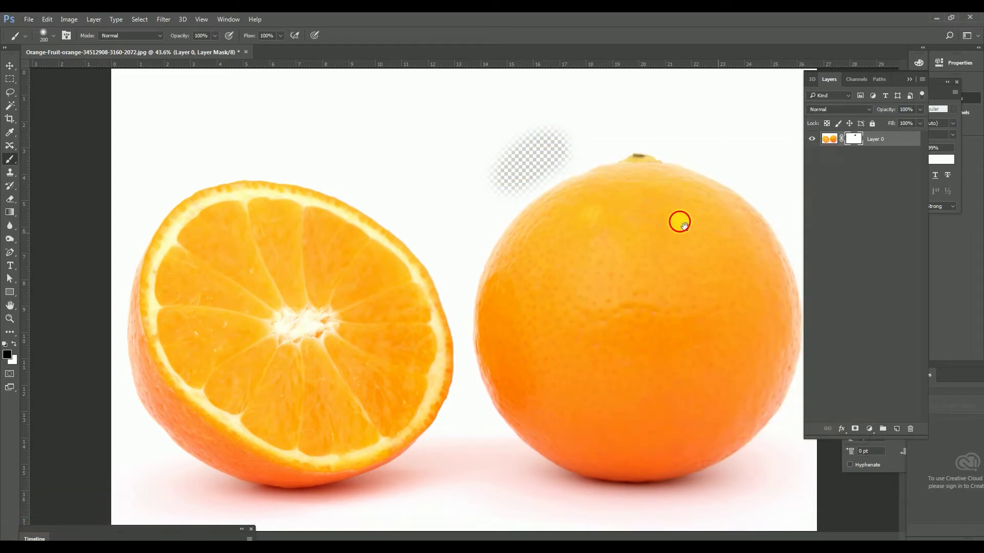
key("Tab")
scroll(887, 318, "up", 3)
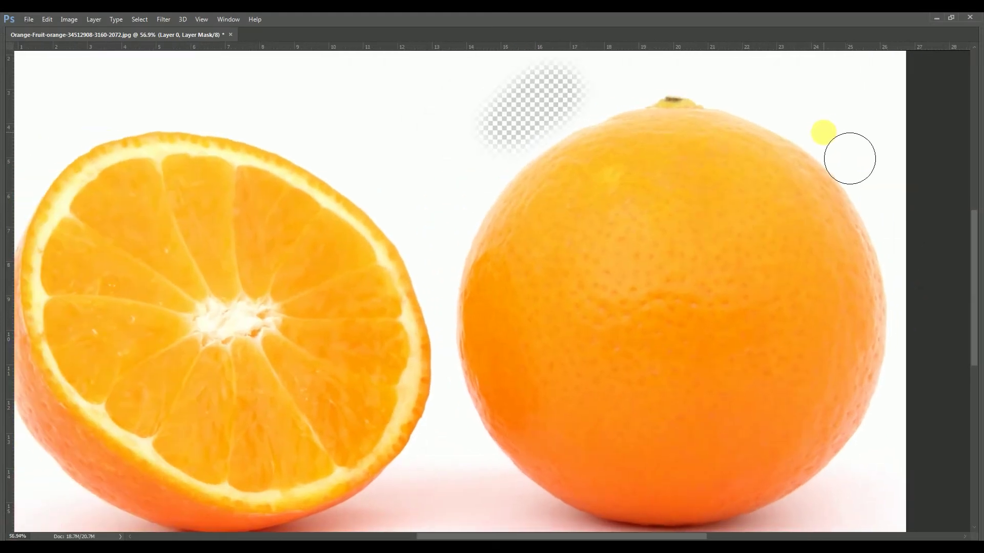
left_click(834, 134)
left_click_drag(865, 169, 913, 223)
Step: Mask closely along the whole orange's upper right edge with an 80 px brush at 100% hardness, and undo the mask strokes
right_click(894, 189)
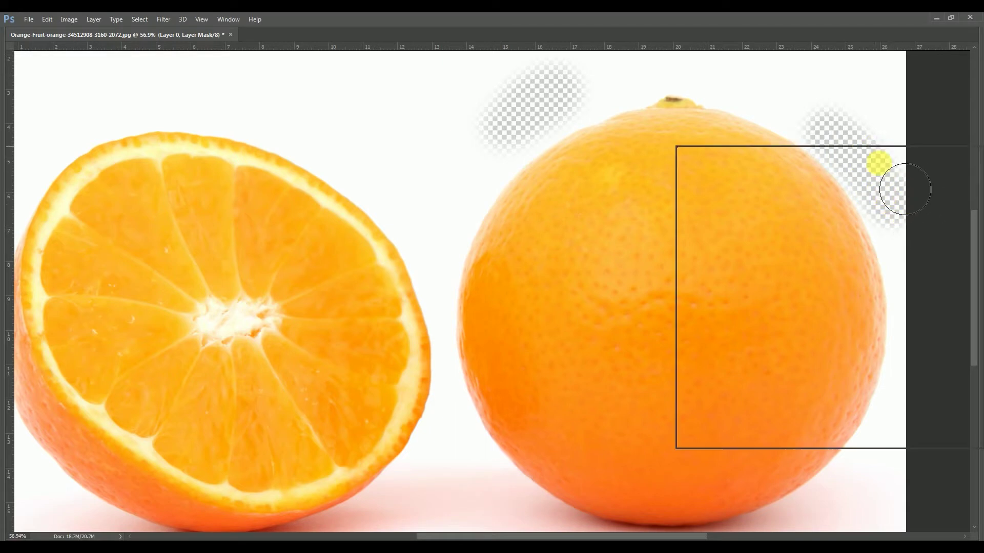
left_click_drag(769, 200, 808, 194)
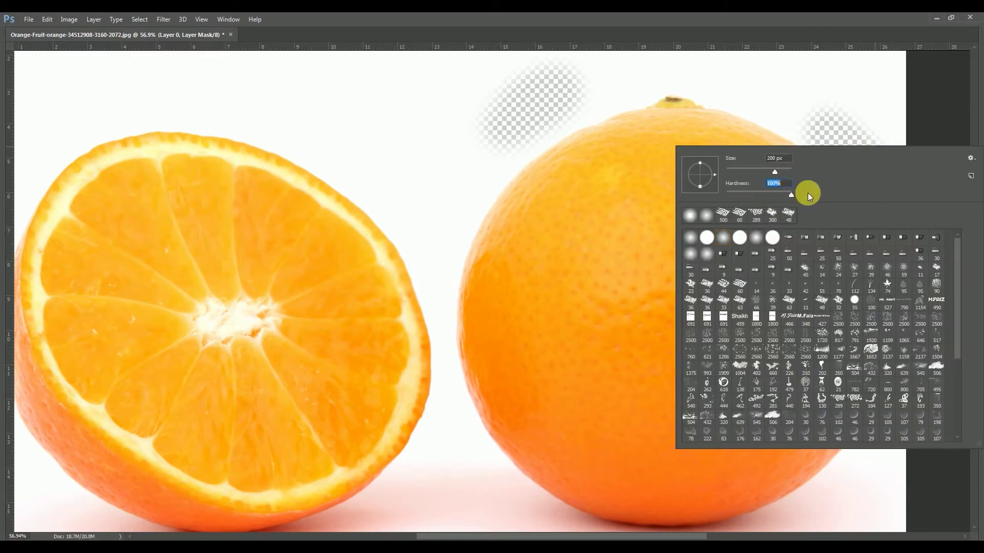
left_click(843, 92)
mouse_move(823, 121)
left_mouse_down()
mouse_move(813, 136)
mouse_move(862, 188)
left_mouse_up()
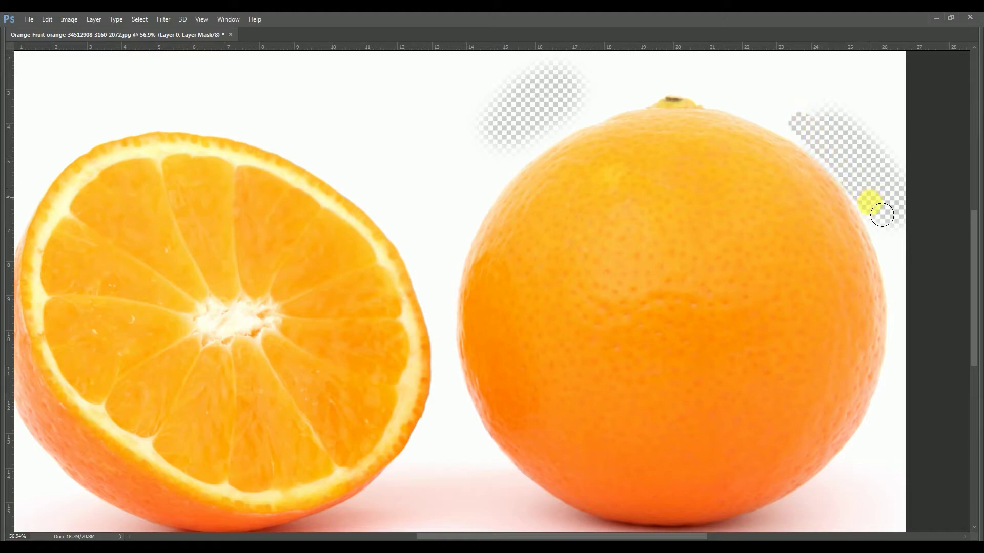
key("Tab")
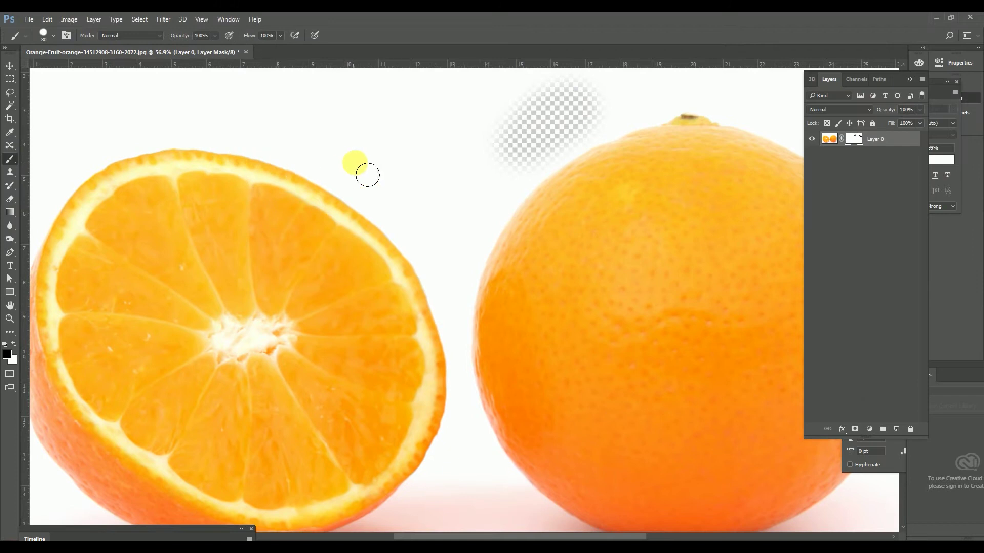
scroll(363, 169, "down", 2)
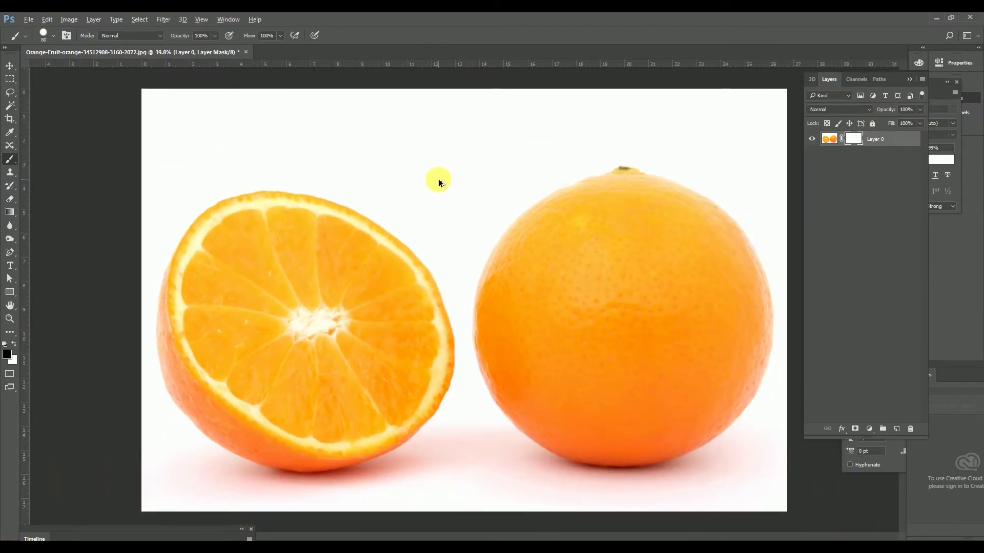
Step: Select the white background and the shadows under both oranges with the Magic Wand tool at tolerance 32
left_click(11, 107)
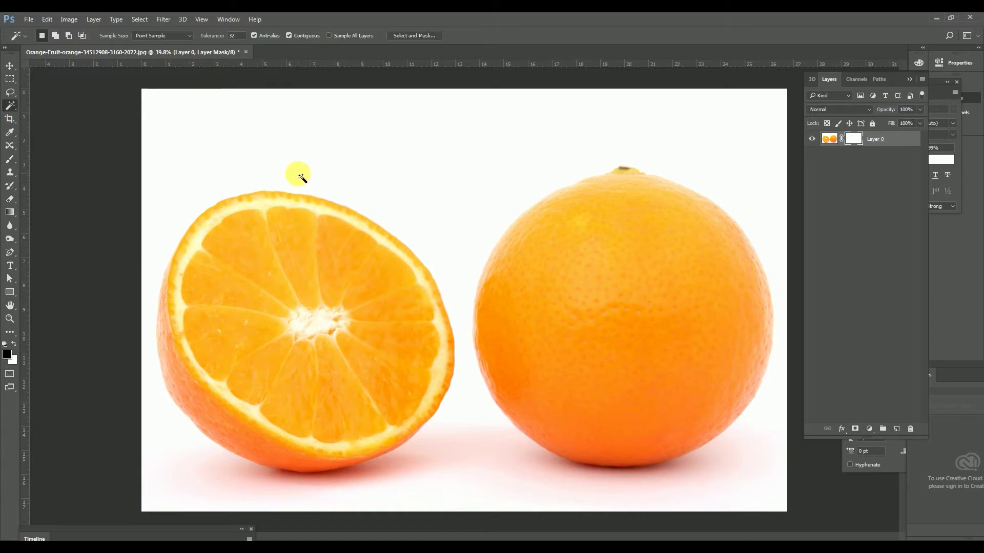
left_click(429, 465)
left_click(397, 472)
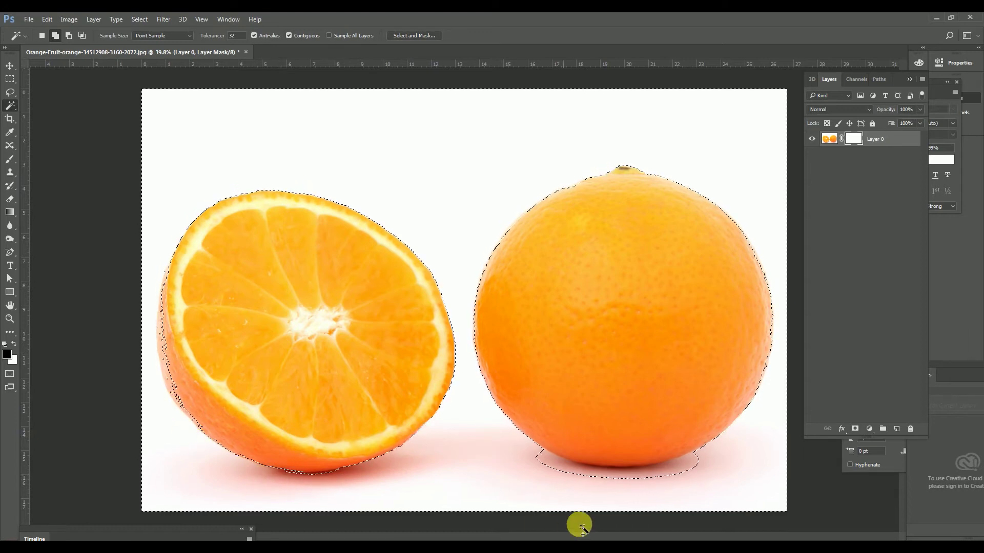
left_click(666, 471)
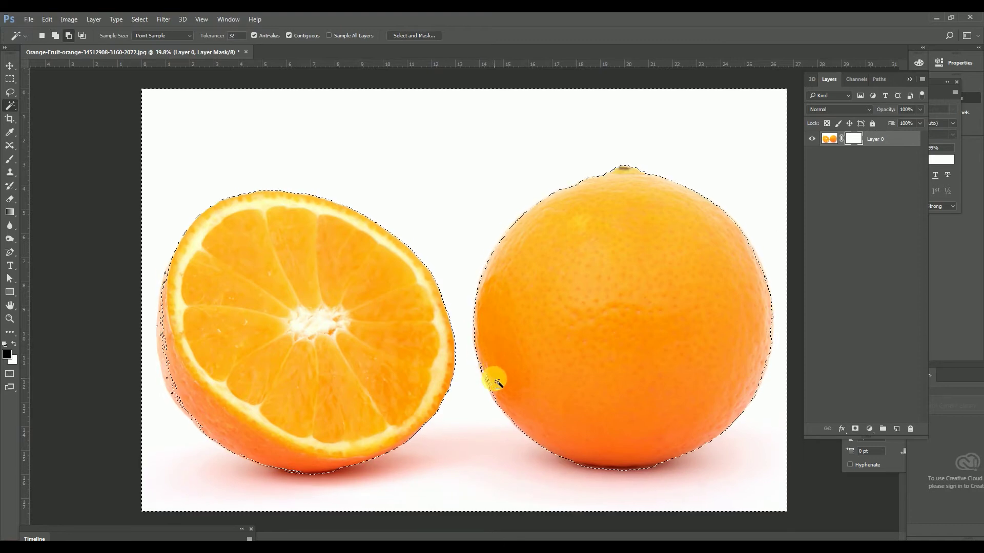
Step: Subtract the half orange's pale left rind from the background selection by tracing its outer edge with the Lasso tool
key("l")
scroll(149, 368, "up", 10)
left_click_drag(138, 271, 263, 346)
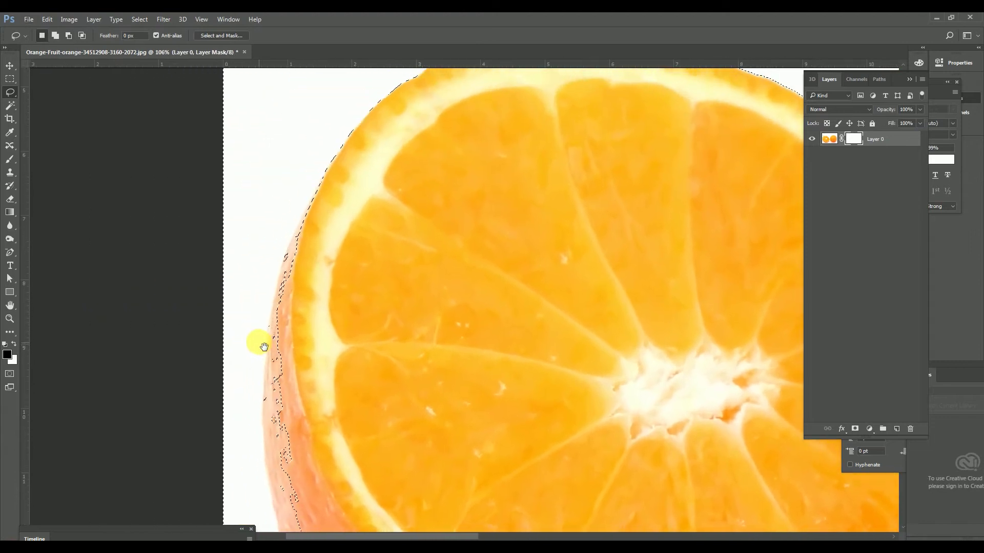
mouse_move(359, 229)
left_mouse_down()
mouse_move(345, 147)
mouse_move(308, 197)
mouse_move(293, 238)
left_mouse_up()
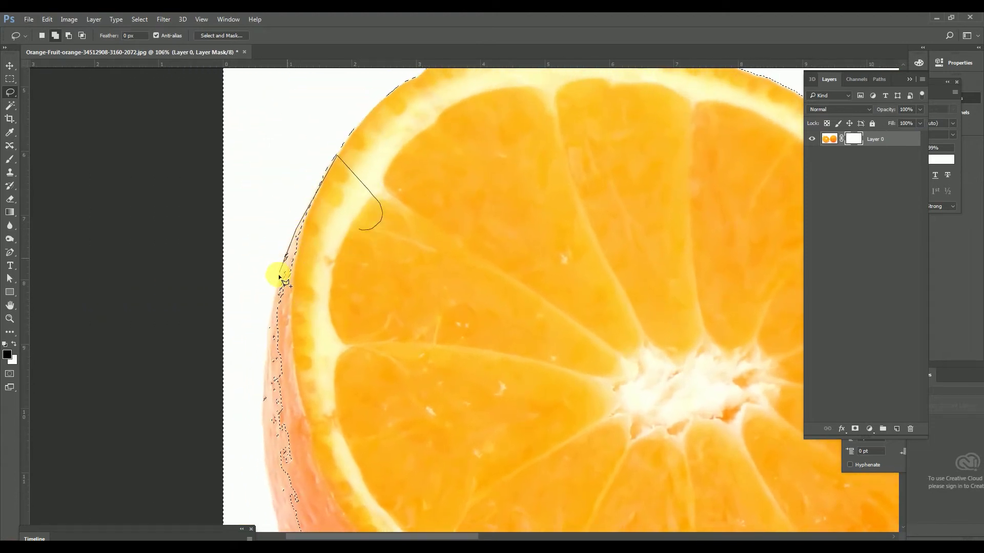
mouse_move(278, 281)
left_mouse_down()
mouse_move(259, 368)
mouse_move(259, 457)
mouse_move(350, 470)
mouse_move(414, 202)
left_mouse_up()
left_click_drag(413, 397, 436, 328)
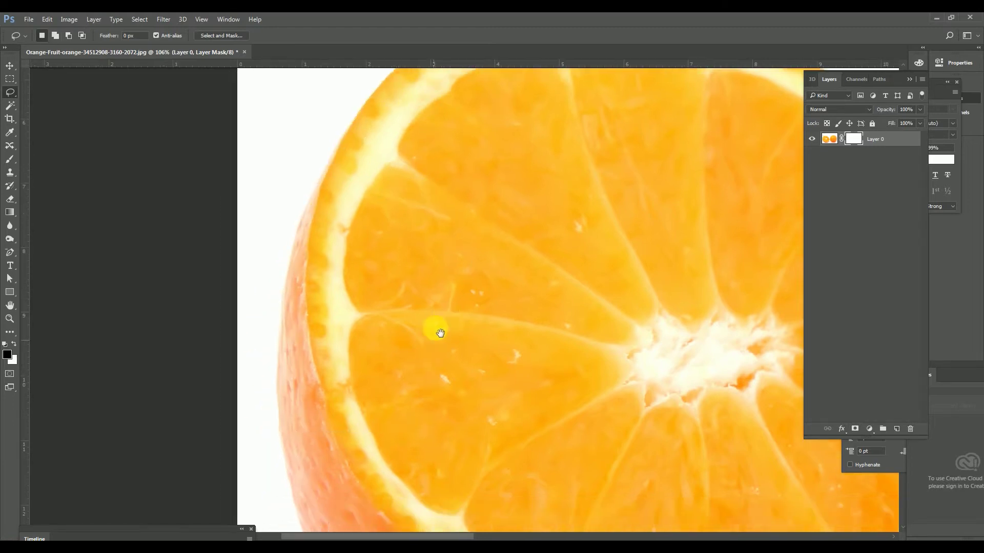
left_click_drag(449, 410, 350, 423)
mouse_move(297, 442)
left_mouse_down()
mouse_move(287, 413)
mouse_move(288, 324)
left_mouse_up()
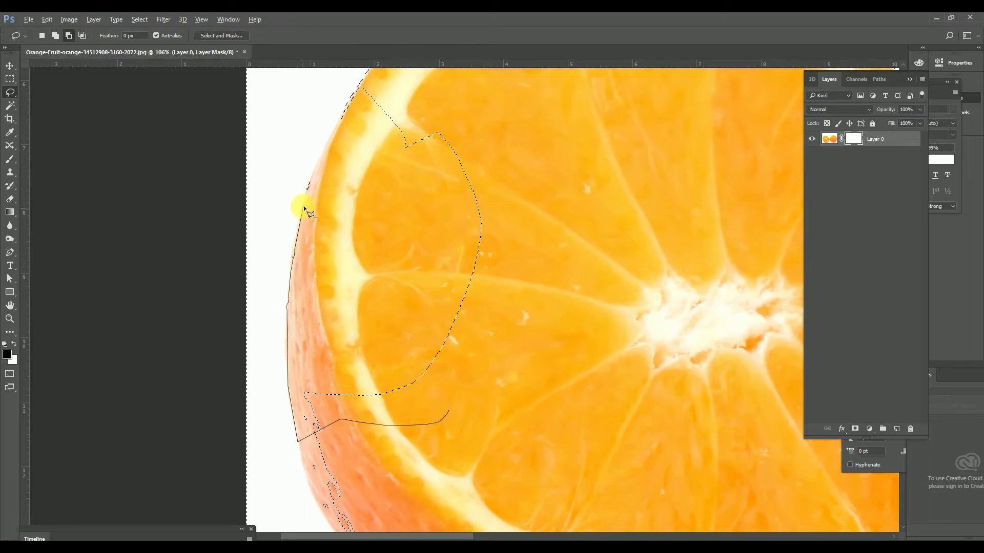
mouse_move(316, 160)
left_mouse_down()
mouse_move(356, 85)
mouse_move(393, 80)
mouse_move(582, 193)
left_mouse_up()
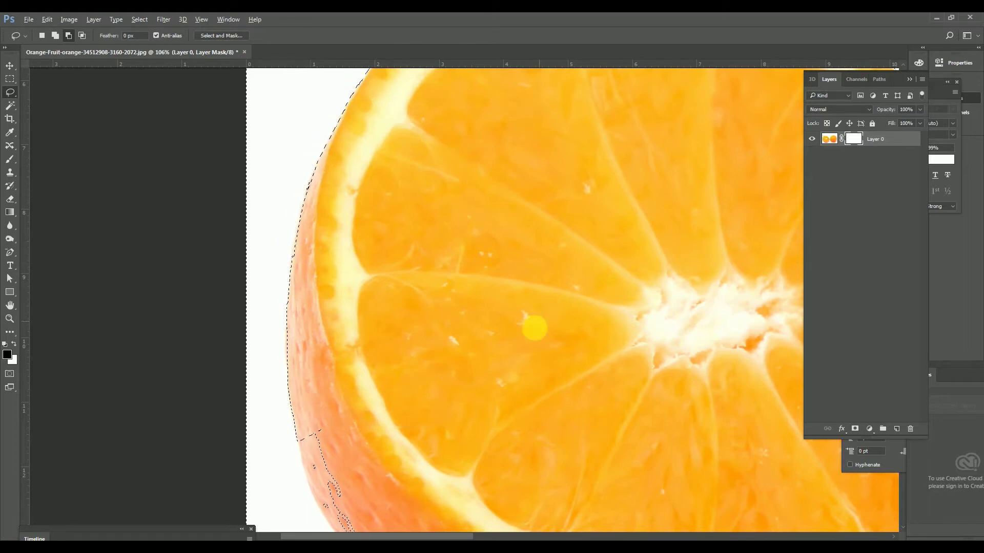
Step: Subtract the half orange's lower left rind from the background selection, following its outer edge down to the shadow
mouse_move(456, 423)
left_mouse_down()
mouse_move(428, 259)
mouse_move(434, 245)
left_mouse_up()
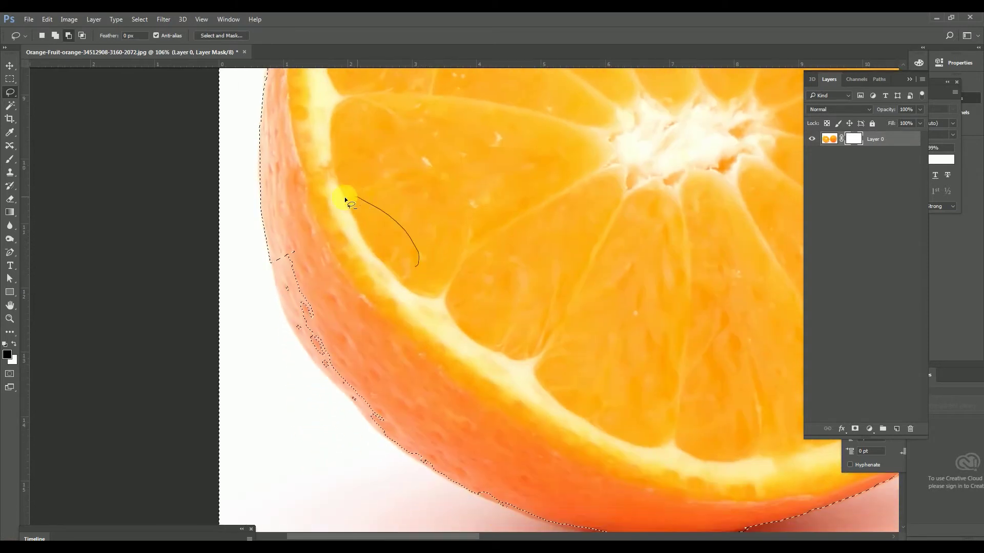
mouse_move(272, 262)
left_mouse_down()
mouse_move(301, 345)
mouse_move(326, 378)
mouse_move(389, 441)
mouse_move(500, 519)
mouse_move(482, 501)
mouse_move(491, 503)
mouse_move(465, 257)
mouse_move(453, 255)
left_mouse_up()
left_click_drag(642, 398, 463, 213)
left_click_drag(460, 260, 380, 277)
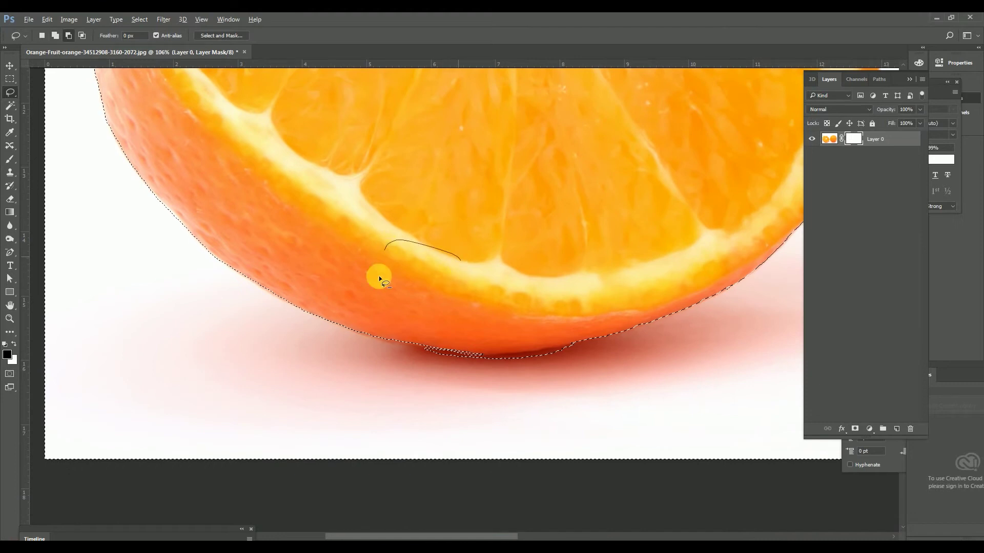
mouse_move(365, 334)
left_mouse_down()
mouse_move(505, 354)
mouse_move(490, 358)
mouse_move(680, 324)
mouse_move(683, 285)
mouse_move(416, 254)
left_mouse_up()
Step: Add the dark shadow directly beneath the half orange to the selection with the Lasso tool, undoing the first attempt
mouse_move(497, 392)
left_mouse_down()
mouse_move(425, 399)
mouse_move(399, 379)
left_mouse_up()
key("ctrl+z")
mouse_move(491, 387)
left_mouse_down()
mouse_move(383, 347)
mouse_move(508, 356)
mouse_move(494, 361)
mouse_move(537, 352)
left_mouse_up()
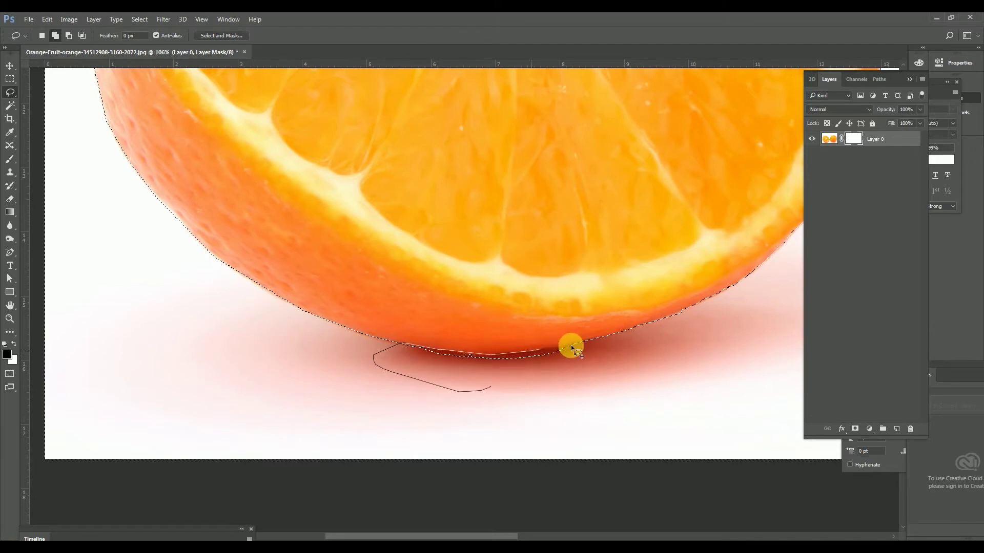
left_click_drag(604, 339, 535, 395)
Step: Hide the interface panels and add the dark shadow directly beneath the whole orange to the background selection
key("Tab")
scroll(783, 388, "down", 4)
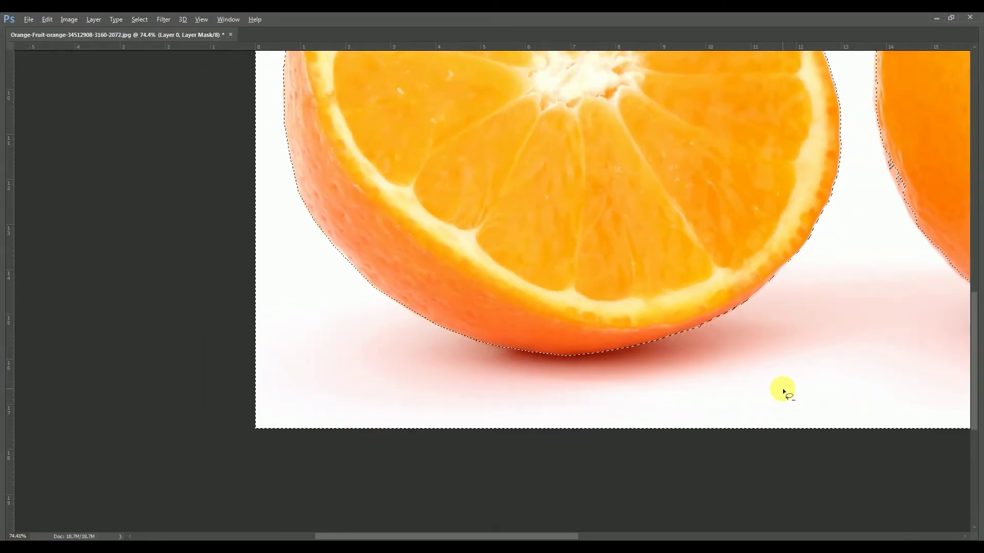
left_click_drag(896, 330, 553, 435)
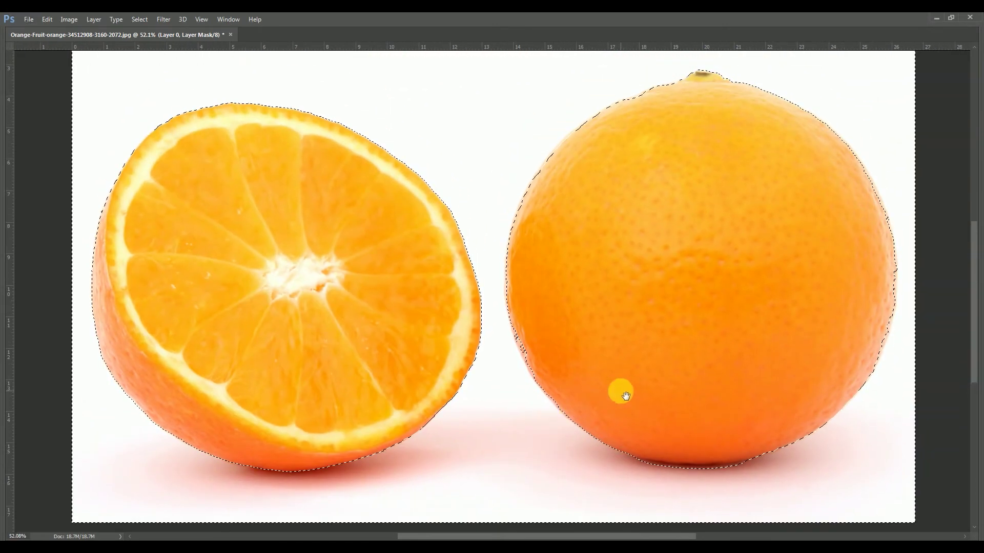
scroll(735, 444, "up", 5)
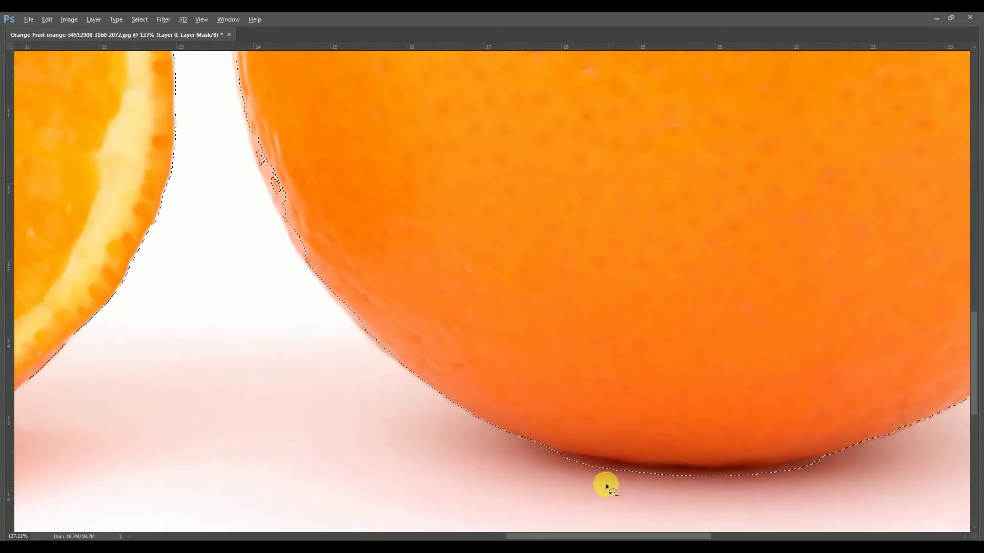
left_click_drag(604, 489, 533, 481)
left_click_drag(549, 446, 626, 461)
mouse_move(699, 469)
left_mouse_down()
mouse_move(779, 473)
mouse_move(754, 467)
mouse_move(822, 453)
left_mouse_up()
left_click_drag(742, 528, 606, 491)
Step: Subtract the whole orange's lower left rind from the background selection with Lasso outlines along its outer edge
left_click_drag(304, 263, 413, 395)
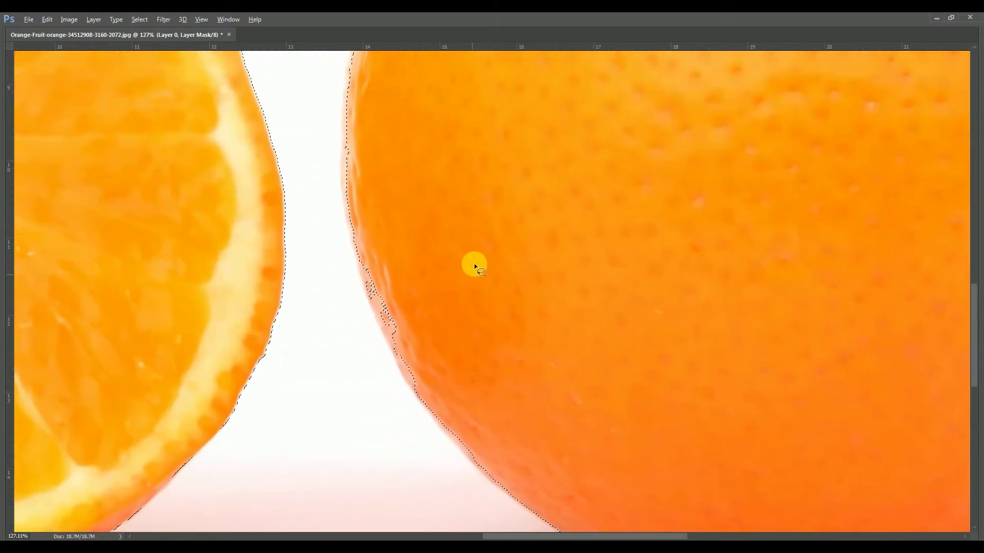
mouse_move(342, 171)
left_mouse_down()
mouse_move(343, 223)
mouse_move(387, 350)
mouse_move(437, 430)
mouse_move(497, 486)
mouse_move(493, 303)
left_mouse_up()
key("space")
mouse_move(532, 379)
left_mouse_down()
mouse_move(536, 321)
mouse_move(512, 206)
left_mouse_up()
mouse_move(472, 283)
left_mouse_down()
mouse_move(502, 323)
mouse_move(502, 314)
mouse_move(537, 339)
left_mouse_up()
mouse_move(581, 362)
left_mouse_down()
mouse_move(647, 321)
mouse_move(644, 314)
left_mouse_up()
left_click_drag(468, 210, 550, 285)
mouse_move(609, 159)
left_mouse_down()
mouse_move(471, 283)
mouse_move(501, 328)
mouse_move(546, 344)
left_mouse_up()
mouse_move(595, 367)
left_mouse_down()
mouse_move(759, 352)
mouse_move(589, 217)
left_mouse_up()
left_click_drag(459, 134, 538, 306)
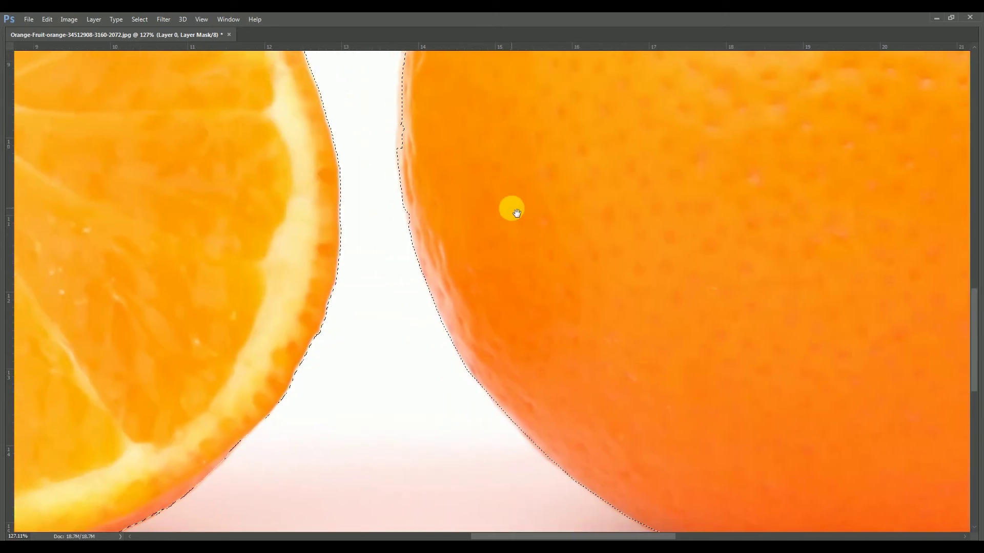
Step: Subtract the pale strip along the whole orange's left edge from the background selection
left_click_drag(455, 107, 450, 316)
left_click_drag(470, 470, 422, 474)
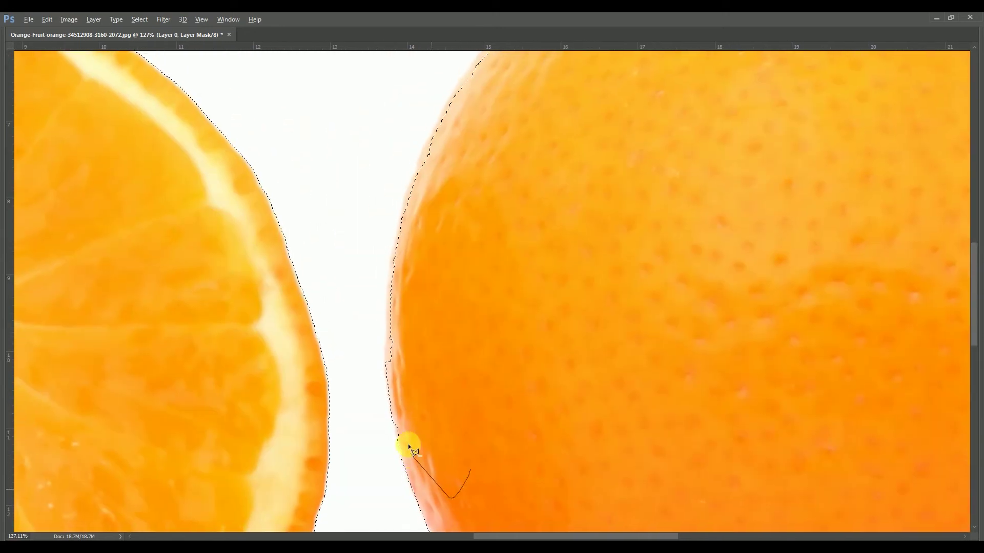
mouse_move(389, 392)
left_mouse_down()
mouse_move(385, 300)
mouse_move(418, 197)
mouse_move(399, 191)
mouse_move(405, 200)
left_mouse_up()
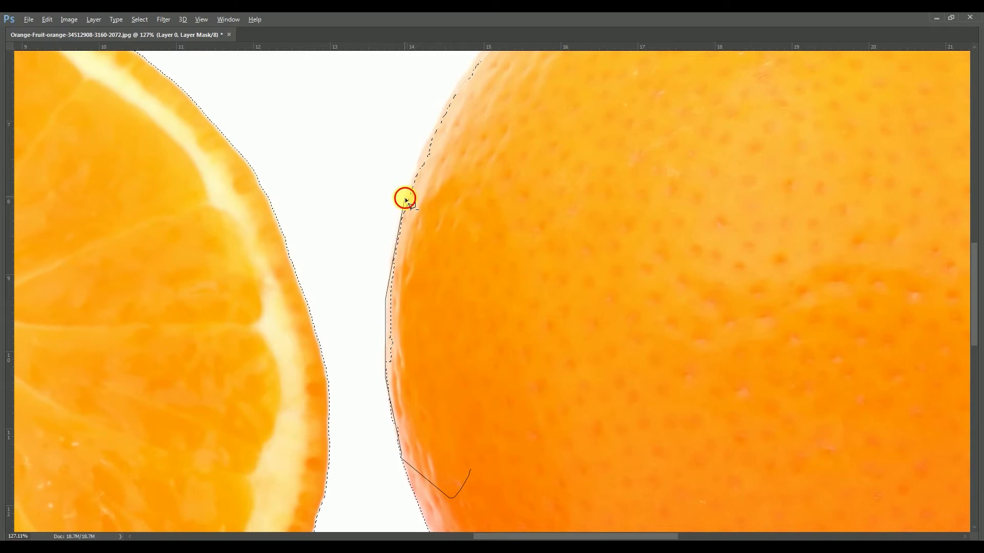
left_click(433, 132, "alt")
left_click(472, 103, "alt")
Step: Subtract the whole orange's upper left edge from the background selection, tracing the peel up towards the stem
mouse_move(472, 114)
left_mouse_down()
mouse_move(424, 345)
mouse_move(439, 397)
left_mouse_up()
mouse_move(421, 309)
left_mouse_down()
mouse_move(476, 229)
mouse_move(542, 188)
left_mouse_up()
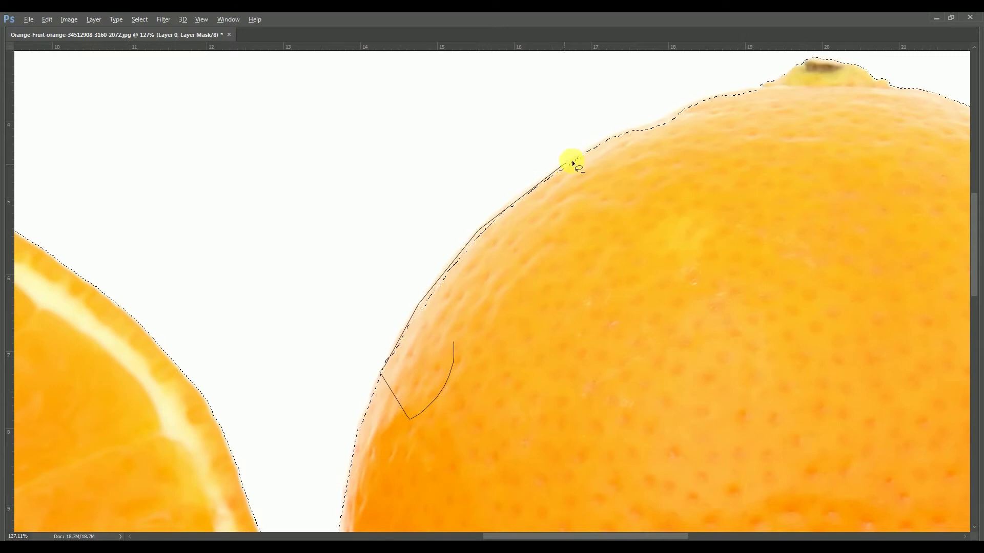
mouse_move(610, 140)
left_mouse_down()
mouse_move(629, 133)
mouse_move(687, 198)
mouse_move(595, 312)
mouse_move(552, 309)
left_mouse_up()
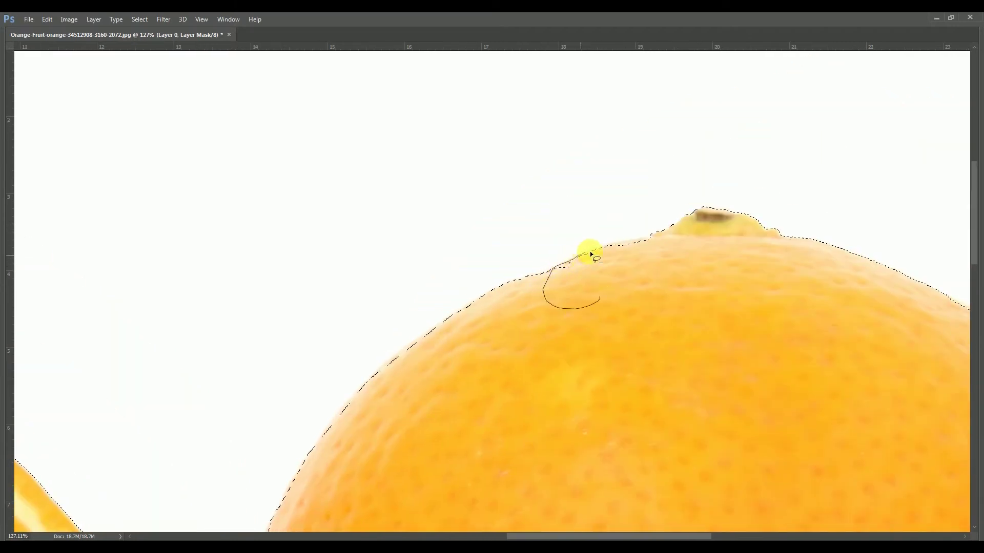
left_click_drag(574, 337, 579, 328)
Step: Subtract the whole orange's upper right edge from the background selection with a Lasso outline along the peel
mouse_move(619, 235)
left_mouse_down()
mouse_move(542, 251)
mouse_move(277, 190)
left_mouse_up()
left_click_drag(701, 451, 660, 314)
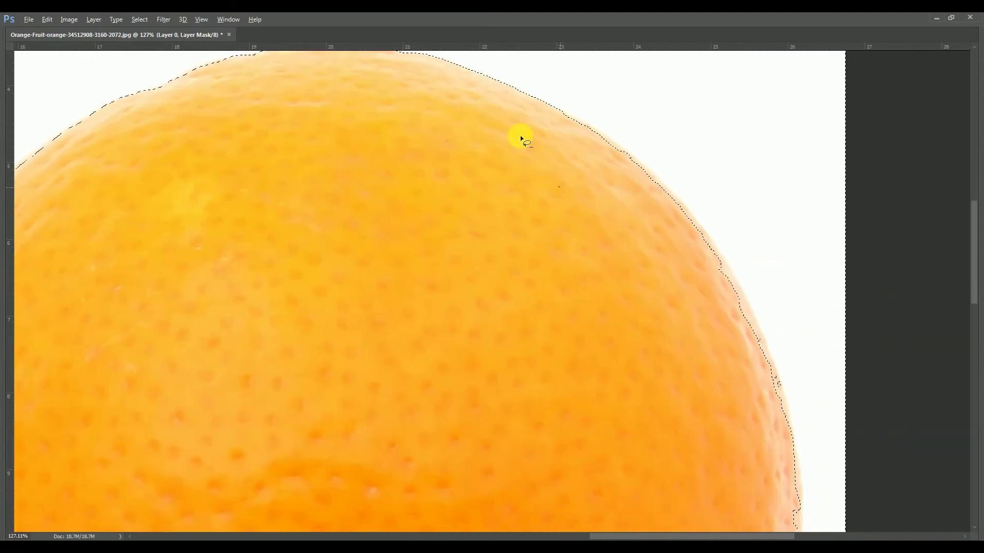
mouse_move(561, 113)
left_mouse_down()
mouse_move(690, 202)
mouse_move(759, 321)
left_mouse_up()
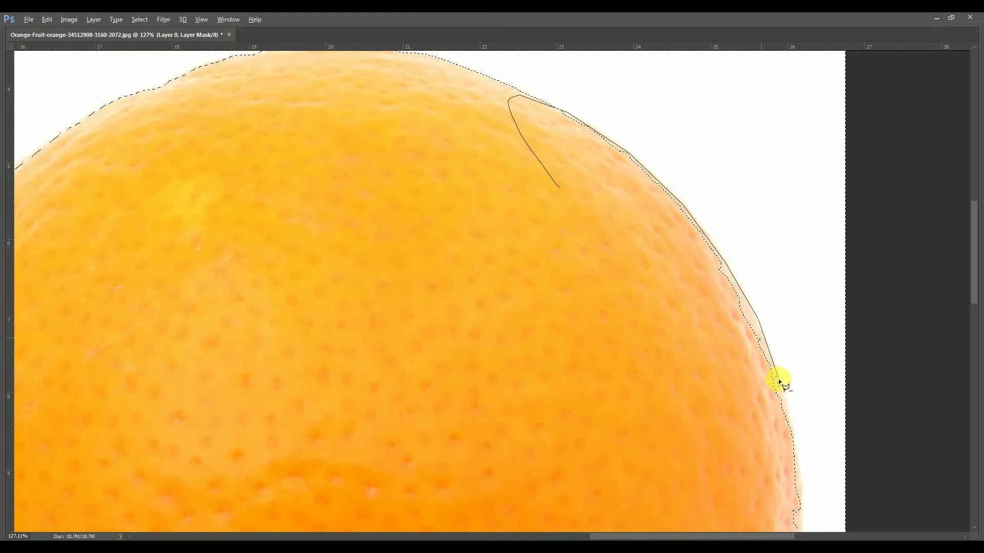
left_click_drag(712, 438, 692, 415)
Step: Subtract the whole orange's right and lower right edges from the background selection, and bring back the interface panels
mouse_move(765, 454)
left_mouse_down()
mouse_move(756, 410)
mouse_move(696, 269)
left_mouse_up()
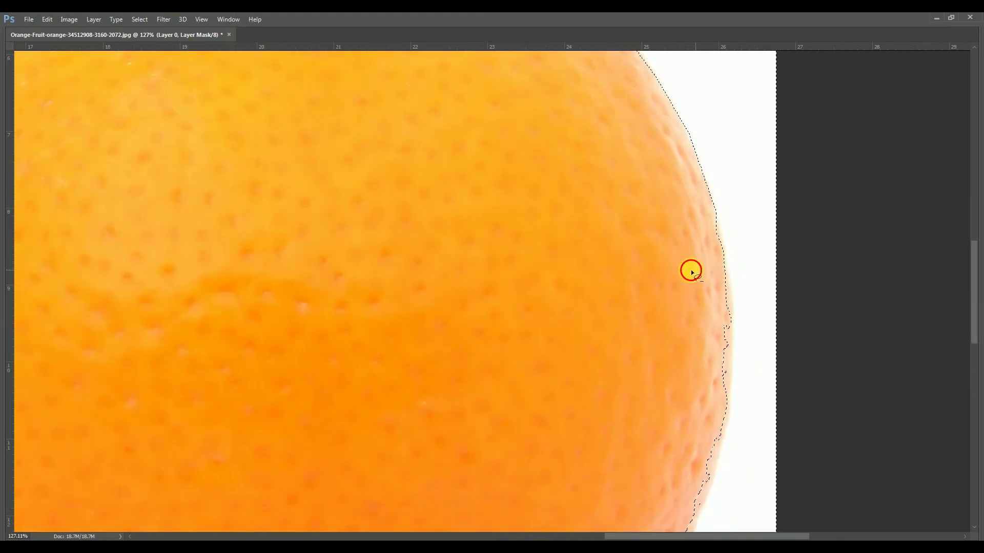
left_click_drag(709, 188, 732, 316)
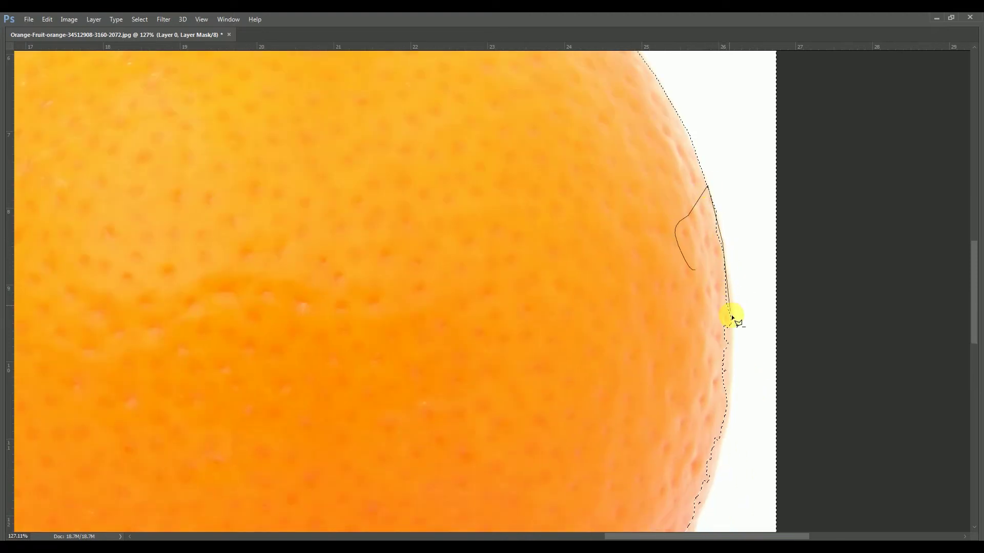
mouse_move(732, 415)
left_mouse_down()
mouse_move(725, 482)
mouse_move(583, 408)
left_mouse_up()
mouse_move(638, 445)
left_mouse_down()
mouse_move(642, 276)
mouse_move(617, 173)
left_mouse_up()
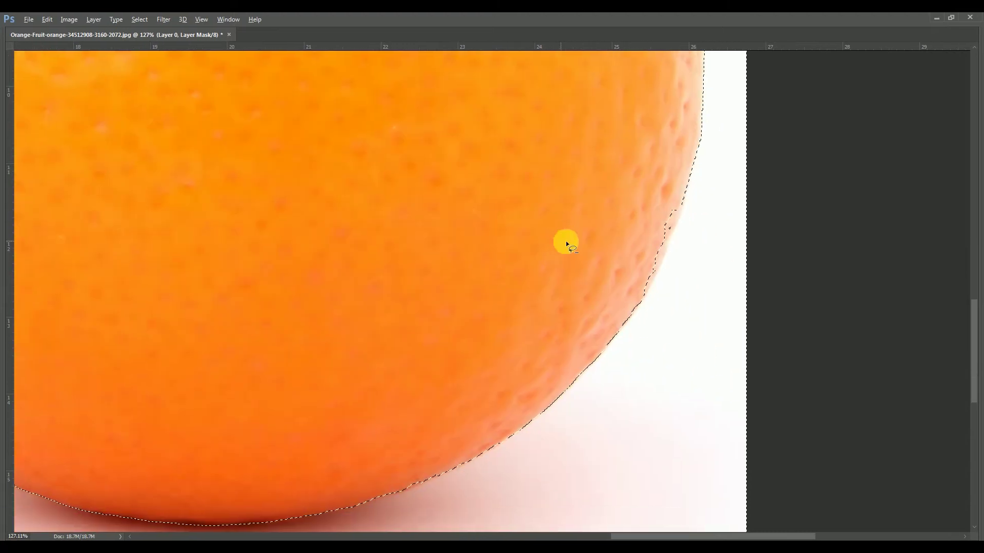
mouse_move(594, 338)
left_mouse_down()
mouse_move(657, 278)
mouse_move(687, 208)
left_mouse_up()
left_click_drag(622, 166, 577, 222)
scroll(579, 222, "down", 6)
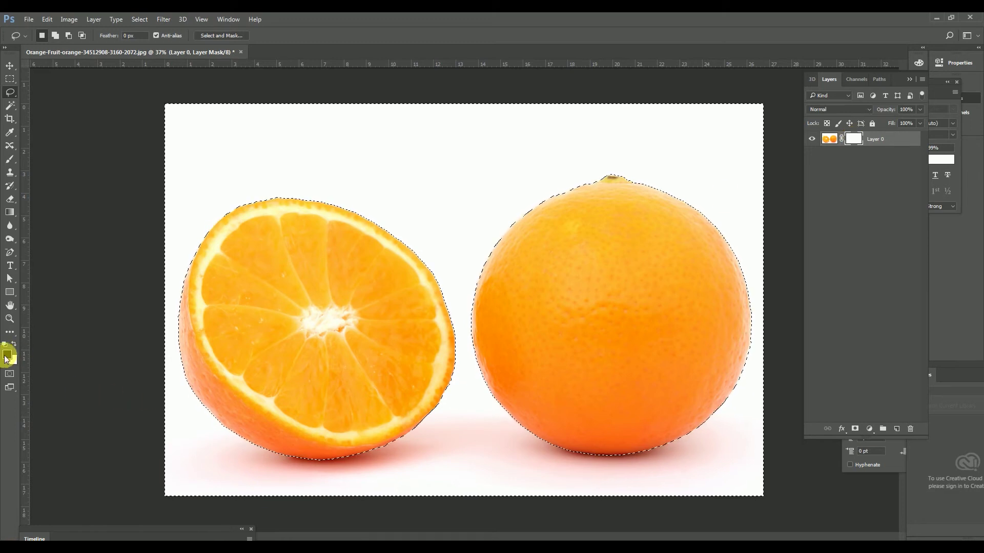
Step: Enlarge the Brush tool to 700 px and paint black on the layer mask across the selected background to hide it
left_click(10, 160)
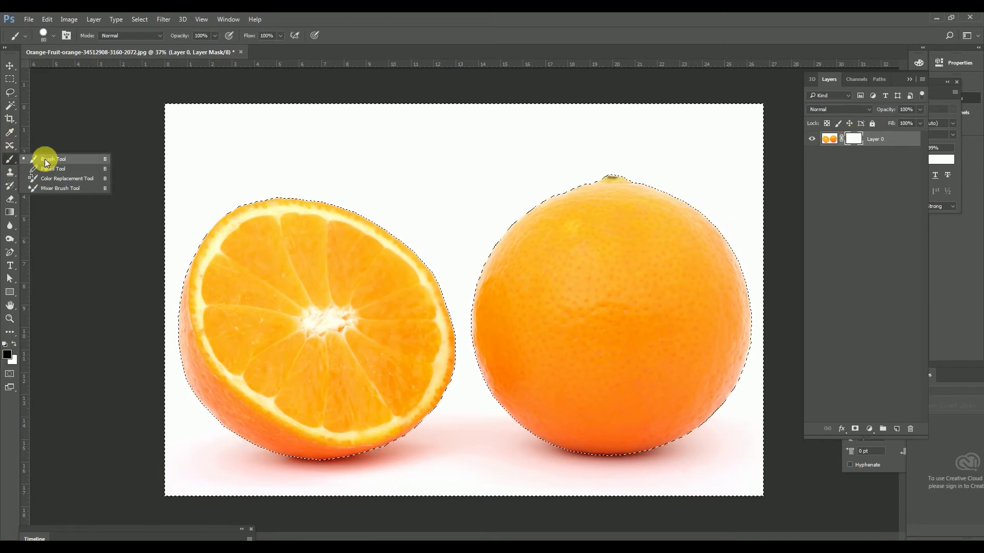
left_click(363, 176)
key("space")
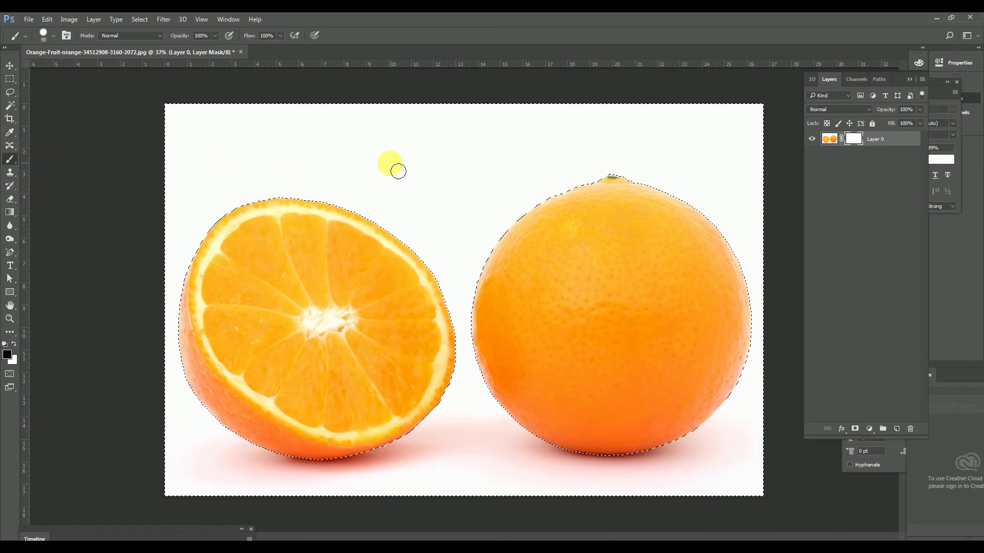
key("bracketright")
key("bracketright")
key("bracketright")
mouse_move(465, 228)
left_mouse_down()
mouse_move(582, 177)
mouse_move(450, 131)
mouse_move(779, 276)
left_mouse_up()
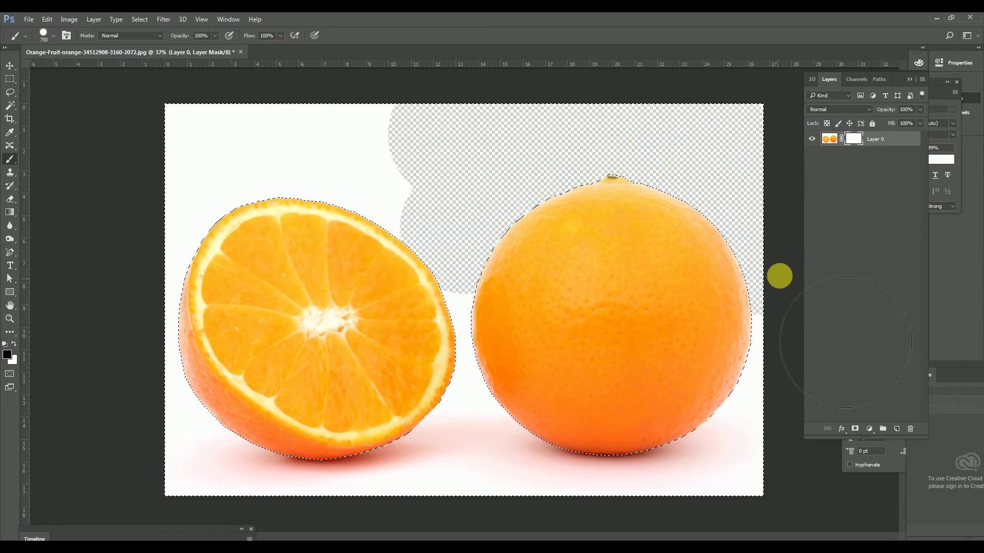
mouse_move(430, 490)
left_mouse_down()
mouse_move(670, 341)
mouse_move(428, 292)
mouse_move(92, 176)
mouse_move(160, 521)
left_mouse_up()
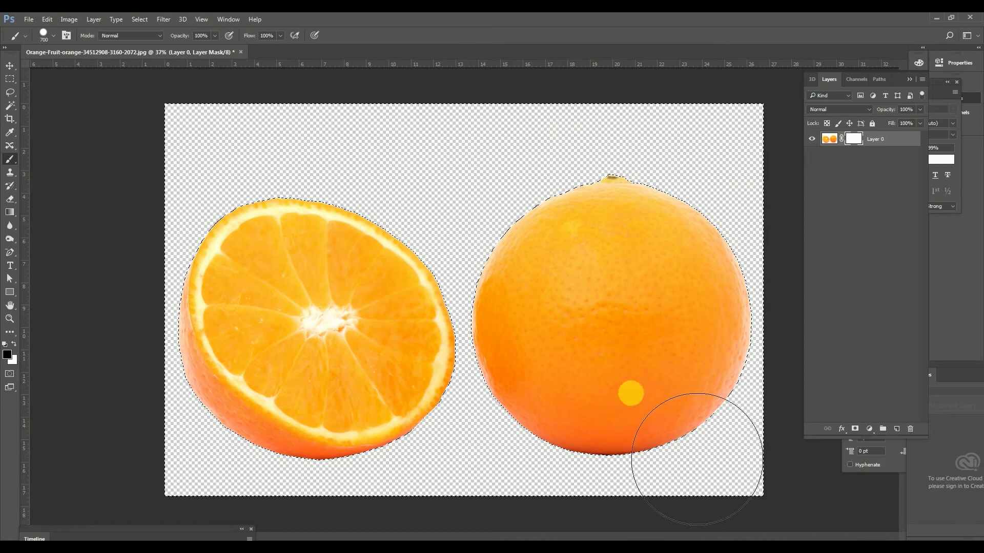
Step: Examine the masked edges up close, and paint white on the layer mask across the selection to restore the background
scroll(464, 280, "up", 5, "alt")
scroll(468, 282, "up", 6, "alt")
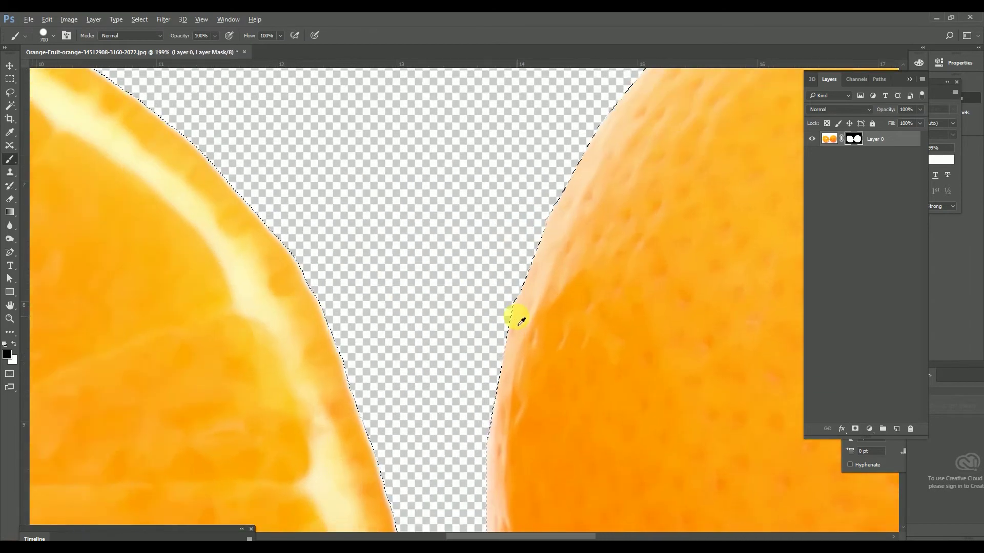
scroll(532, 322, "down", 12, "alt")
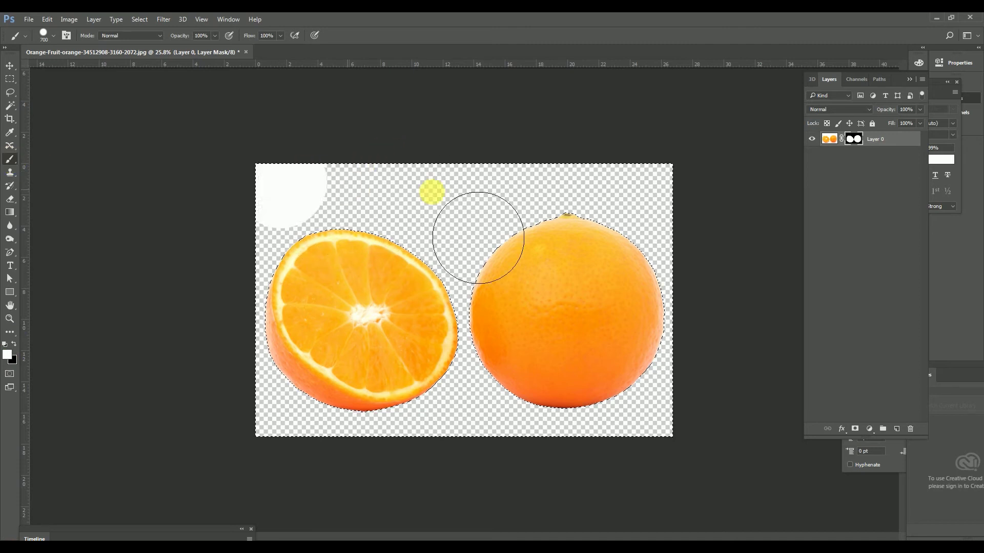
left_click_drag(574, 169, 661, 169)
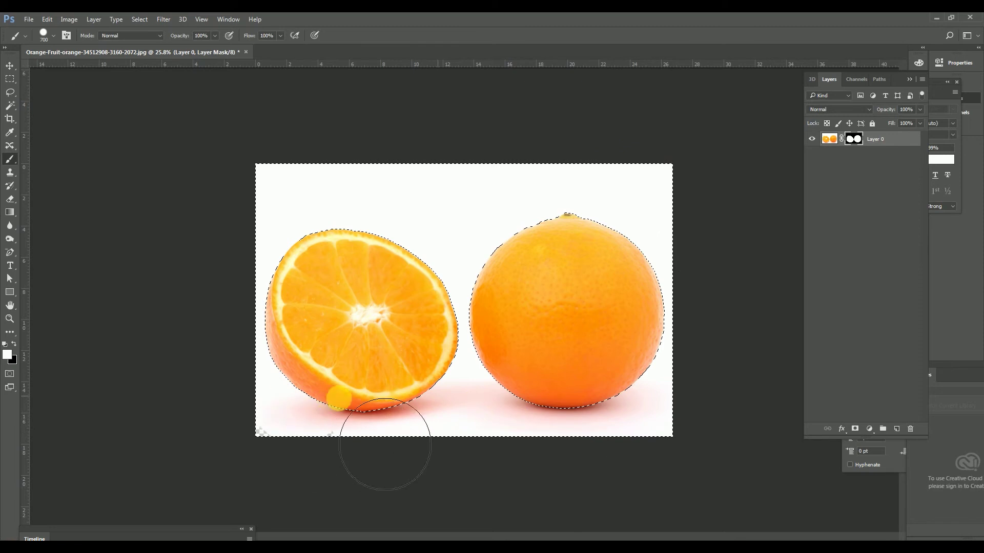
Step: Switch the foreground colour to black and paint the layer mask to hide the selected background again
left_click(857, 142)
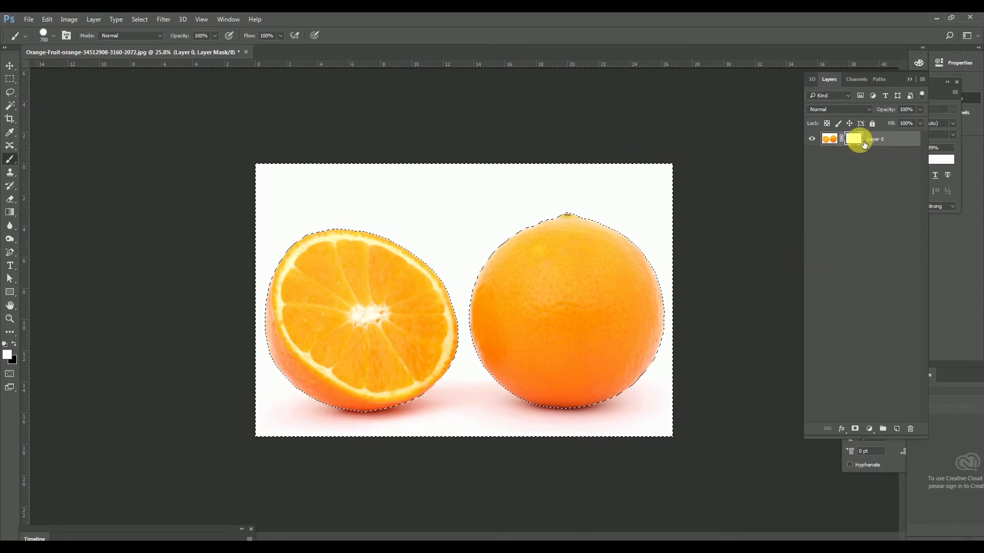
left_click(14, 346)
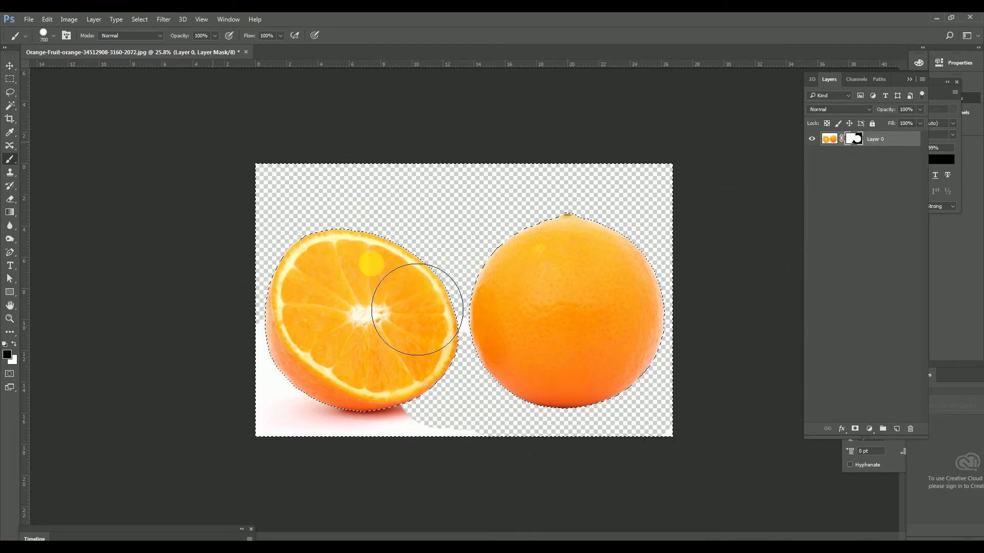
mouse_move(418, 456)
left_mouse_down()
mouse_move(797, 382)
mouse_move(650, 323)
left_mouse_up()
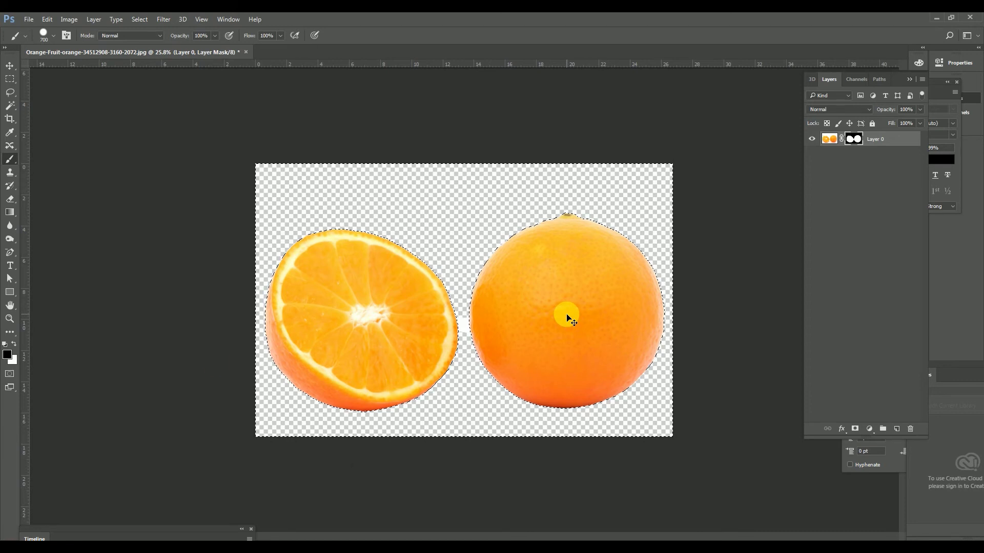
Step: Paint the whole layer mask white to reveal the full photo, clear the selection, and set the foreground colour to black
left_click(14, 345)
mouse_move(341, 249)
left_mouse_down()
mouse_move(450, 230)
mouse_move(614, 228)
mouse_move(738, 275)
mouse_move(716, 264)
mouse_move(696, 200)
mouse_move(454, 300)
mouse_move(443, 289)
mouse_move(654, 333)
mouse_move(687, 393)
mouse_move(580, 415)
mouse_move(570, 311)
mouse_move(286, 456)
mouse_move(297, 488)
mouse_move(578, 431)
left_mouse_up()
key("ctrl+d")
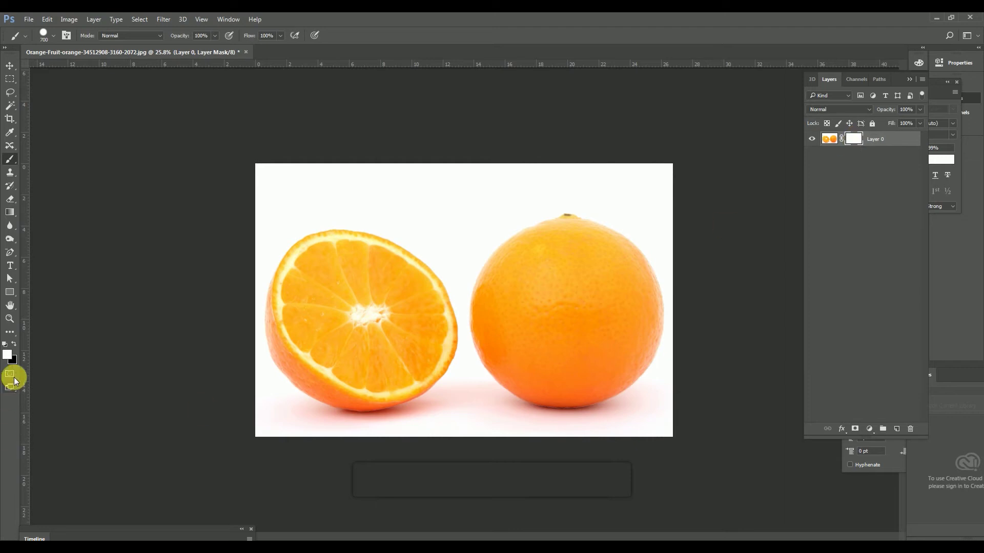
left_click(16, 346)
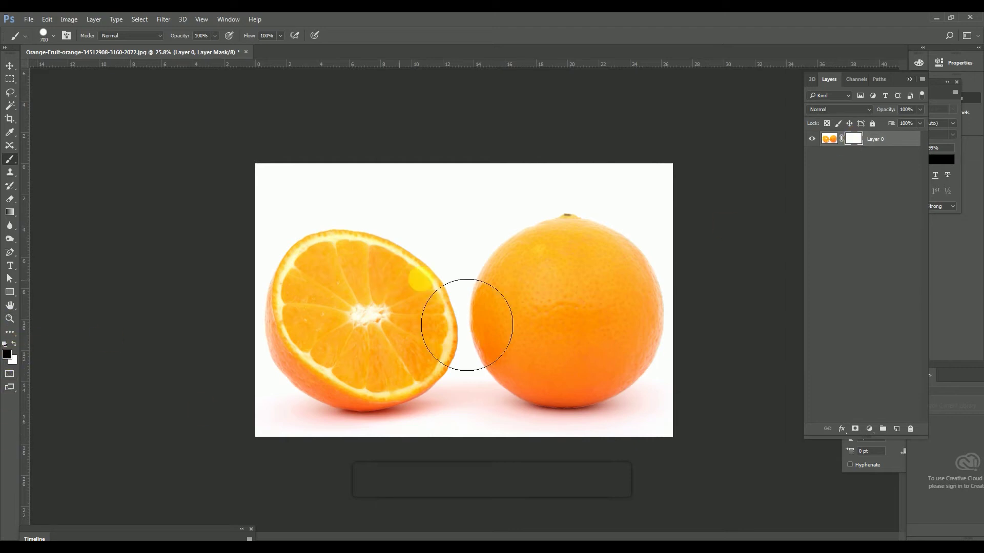
Step: Paint black on the layer mask over the whole orange and the background, keeping only the halved orange
mouse_move(642, 212)
left_mouse_down()
mouse_move(637, 252)
mouse_move(582, 333)
mouse_move(606, 281)
left_mouse_up()
right_click(626, 319)
left_click(536, 195)
mouse_move(536, 195)
left_mouse_down()
mouse_move(527, 347)
mouse_move(528, 266)
mouse_move(503, 410)
mouse_move(505, 233)
mouse_move(260, 164)
mouse_move(365, 181)
mouse_move(438, 222)
mouse_move(499, 303)
mouse_move(474, 401)
mouse_move(399, 451)
mouse_move(222, 419)
mouse_move(217, 228)
mouse_move(293, 462)
mouse_move(222, 299)
mouse_move(272, 192)
mouse_move(303, 189)
left_mouse_up()
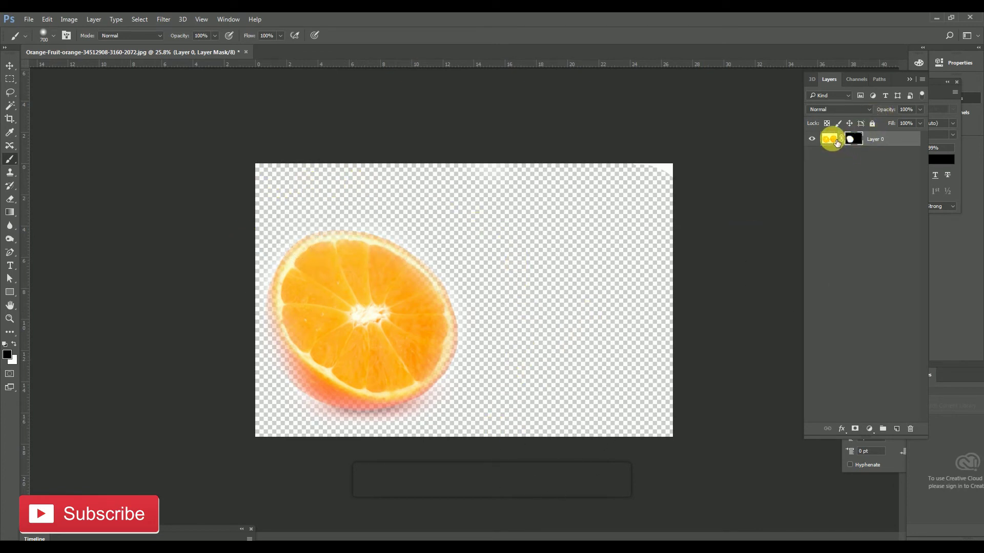
left_click(836, 140)
left_click(852, 140)
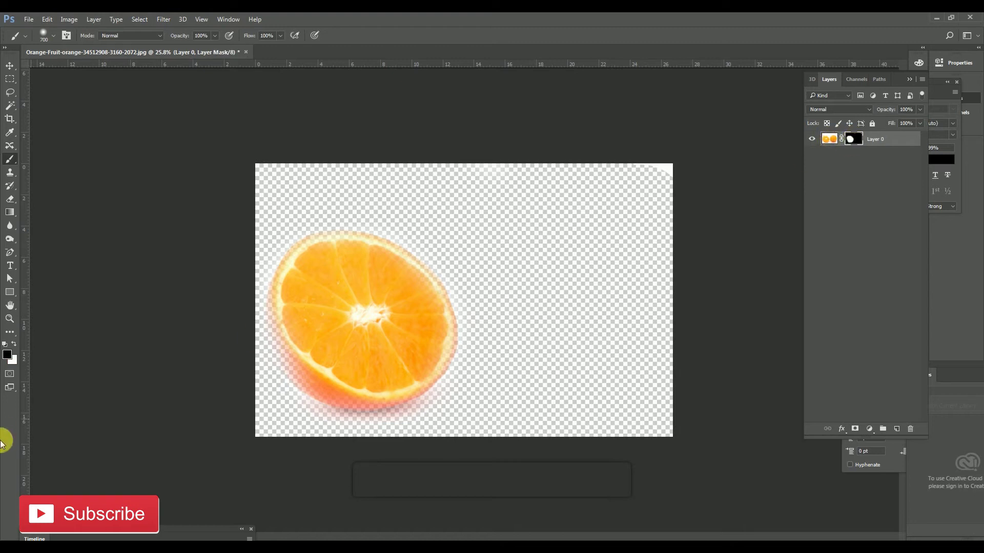
Step: Switch the foreground colour to white and paint over the layer mask to restore the whole orange and the background
left_click(14, 344)
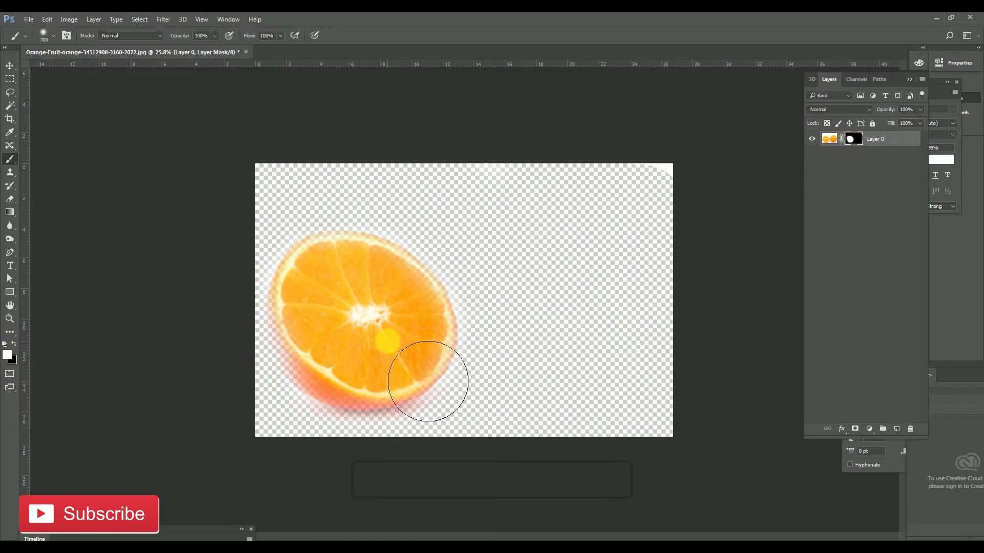
left_click_drag(248, 209, 446, 352)
mouse_move(487, 392)
left_mouse_down()
mouse_move(307, 352)
mouse_move(501, 466)
mouse_move(457, 468)
mouse_move(633, 418)
mouse_move(740, 345)
mouse_move(654, 292)
mouse_move(740, 259)
mouse_move(678, 240)
mouse_move(714, 347)
mouse_move(376, 204)
mouse_move(330, 417)
mouse_move(340, 391)
mouse_move(690, 356)
mouse_move(593, 362)
mouse_move(556, 344)
left_mouse_up()
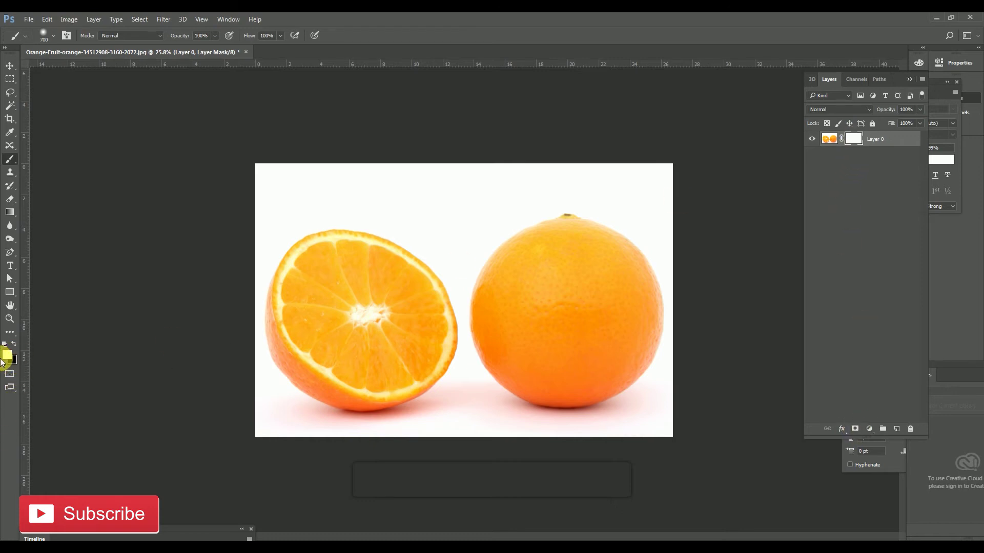
Step: Paint the entire layer mask black with the Brush tool to hide the photo, and repaint it white to reveal everything
left_click_drag(10, 159, 55, 162)
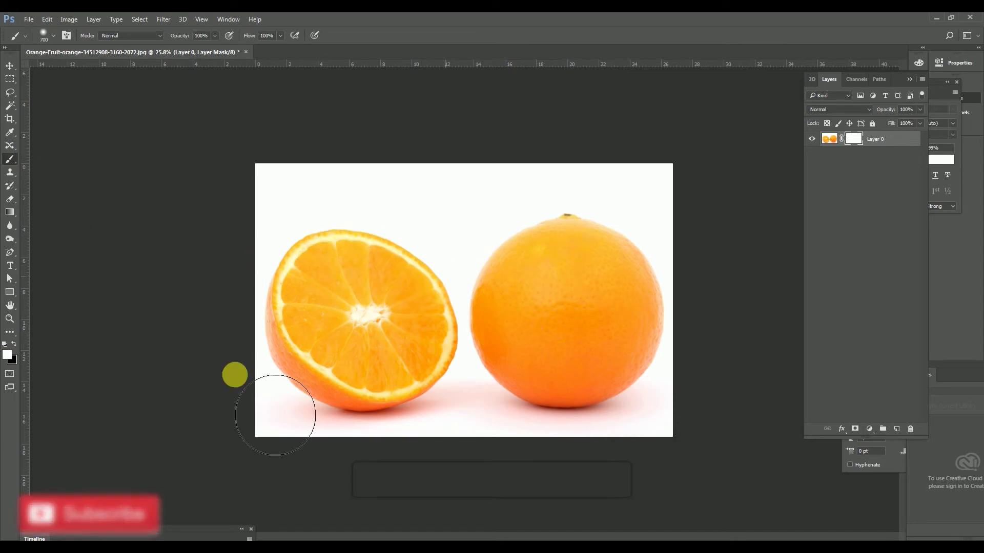
left_click(14, 343)
mouse_move(283, 423)
left_mouse_down()
mouse_move(326, 454)
mouse_move(593, 374)
mouse_move(648, 312)
mouse_move(589, 286)
mouse_move(750, 201)
left_mouse_up()
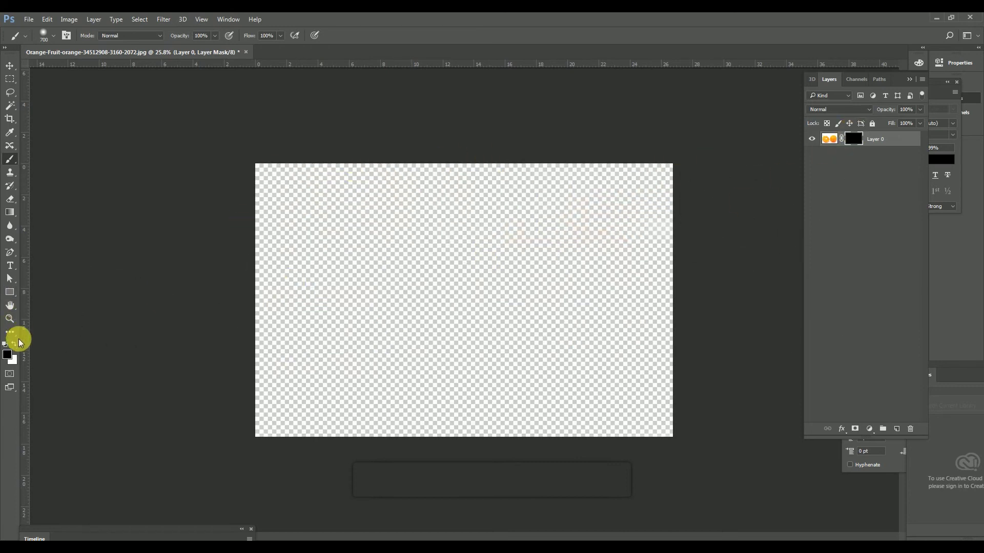
left_click(14, 345)
mouse_move(387, 331)
left_mouse_down()
mouse_move(606, 255)
mouse_move(607, 187)
left_mouse_up()
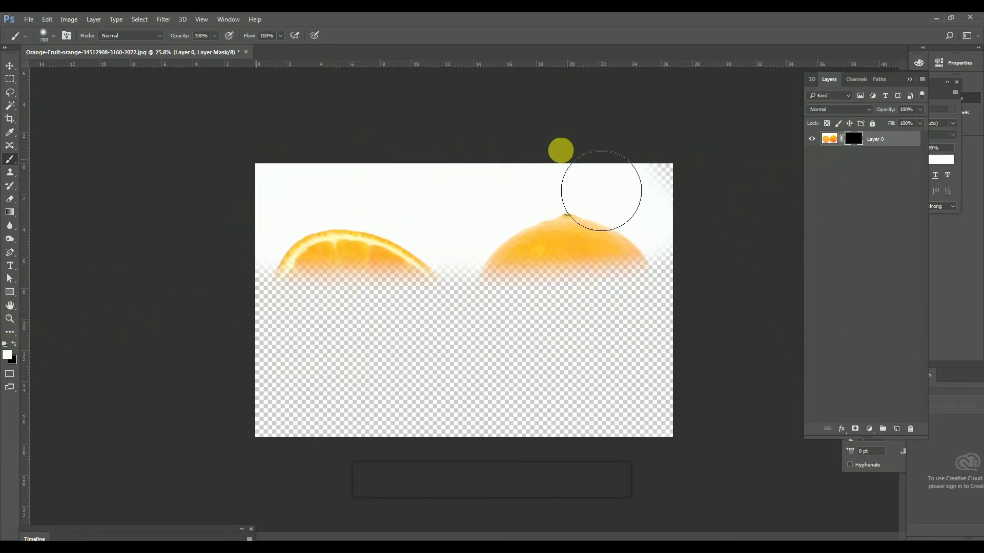
mouse_move(659, 295)
left_mouse_down()
mouse_move(350, 324)
mouse_move(327, 391)
mouse_move(546, 477)
mouse_move(950, 433)
left_mouse_up()
mouse_move(910, 392)
left_mouse_down()
mouse_move(739, 234)
mouse_move(626, 231)
left_mouse_up()
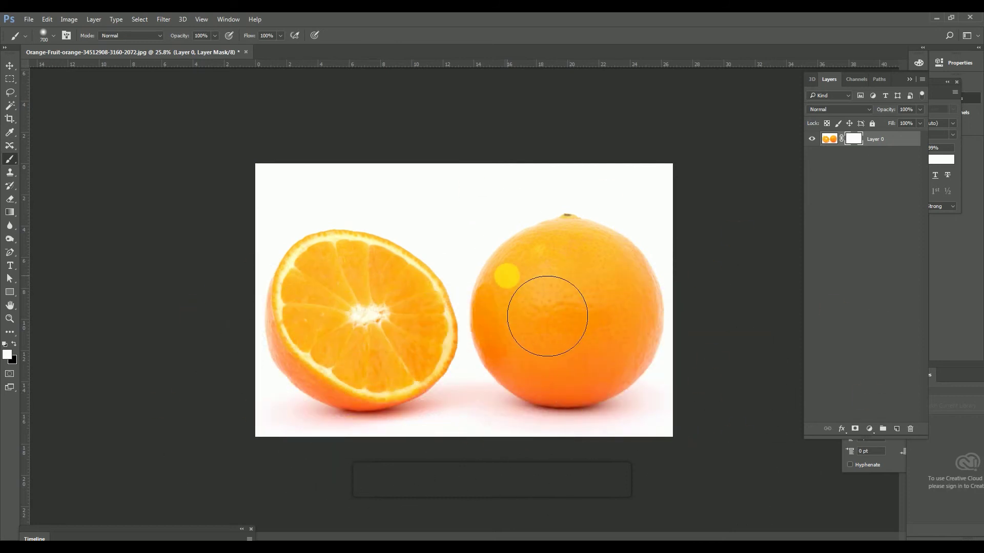
key("ctrl+F7")
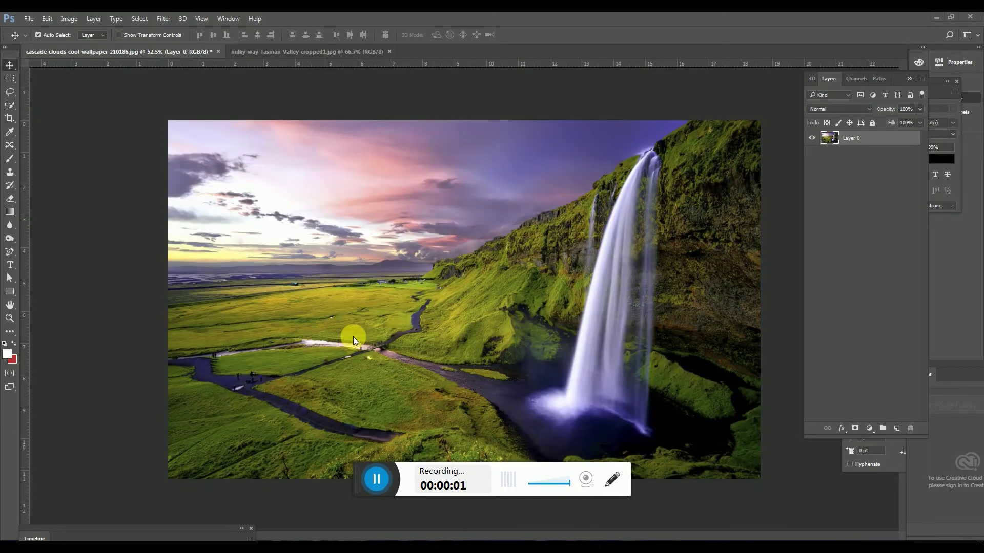
Step: Copy the entire Milky Way photo into the waterfall document as a new layer, aligned with the canvas's upper-left corner
left_click(309, 52)
key("ctrl+a")
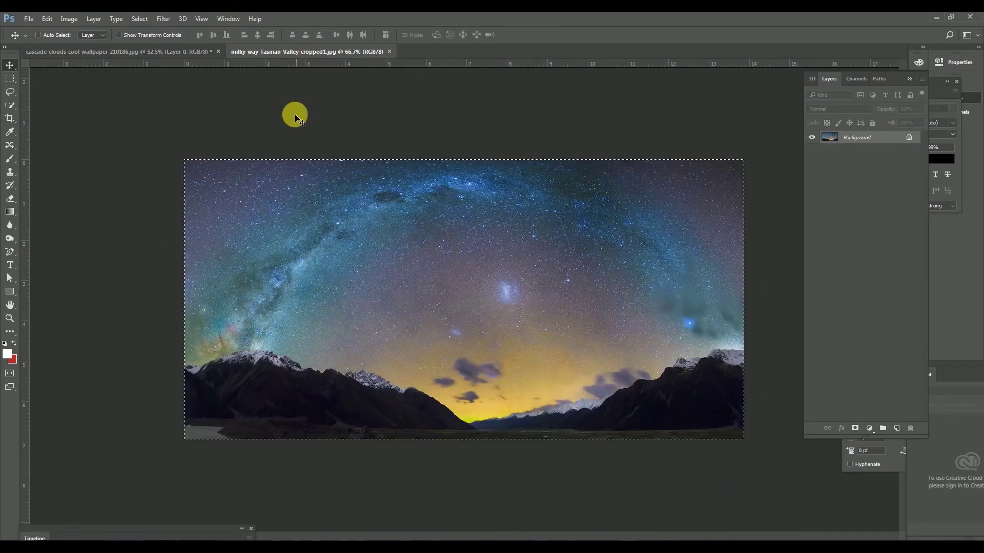
left_click_drag(287, 120, 251, 171)
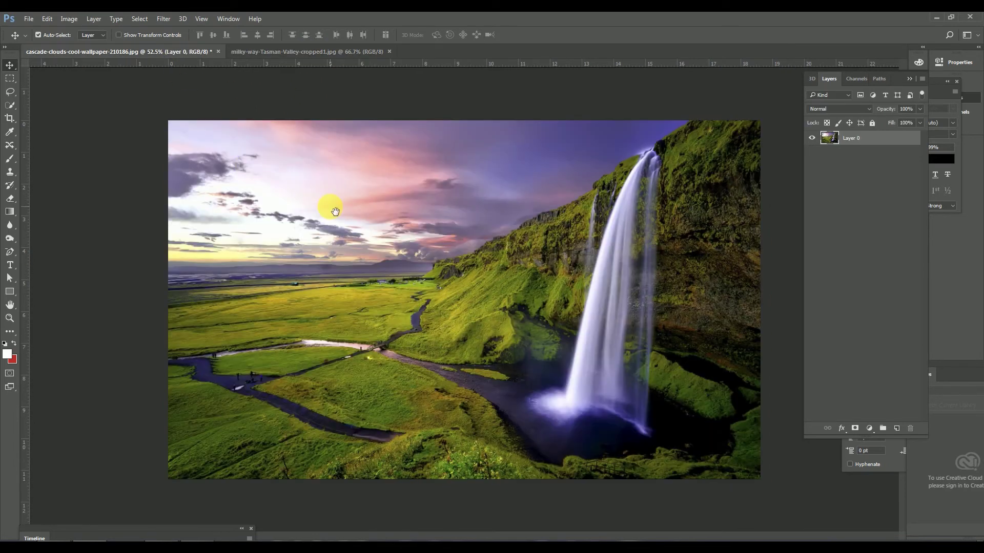
left_click_drag(330, 207, 331, 208)
left_click_drag(449, 263, 375, 193)
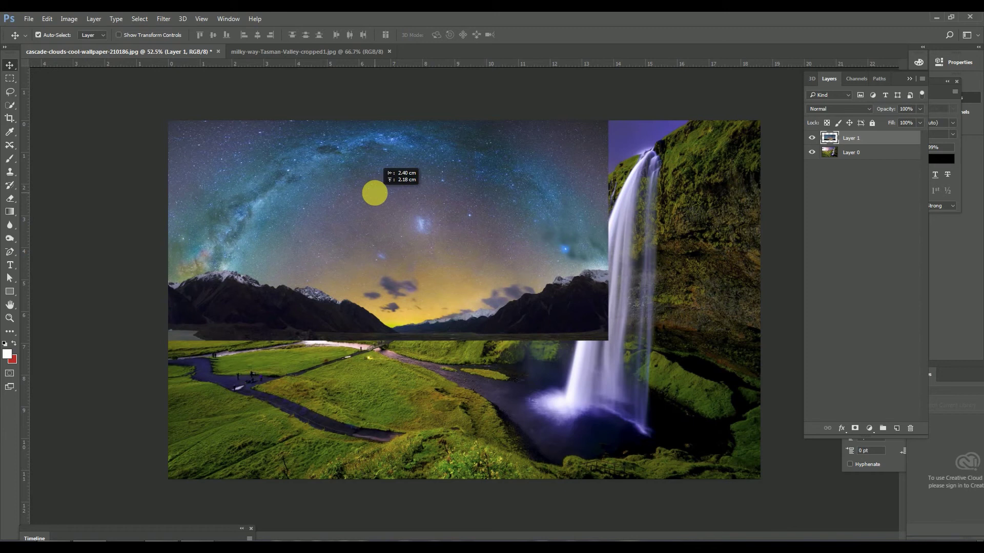
Step: Enlarge the Milky Way layer to about 16 cm wide from its upper-left corner, and place it beneath the waterfall layer
key("ctrl+t")
left_click_drag(609, 341, 679, 397)
double_click(502, 283)
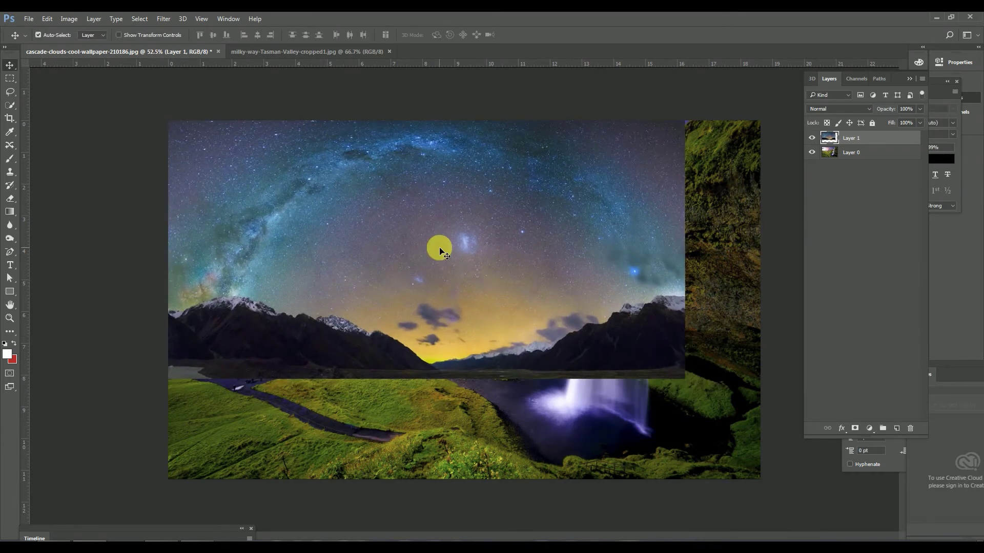
mouse_move(832, 140)
left_mouse_down()
mouse_move(846, 149)
mouse_move(851, 139)
left_mouse_up()
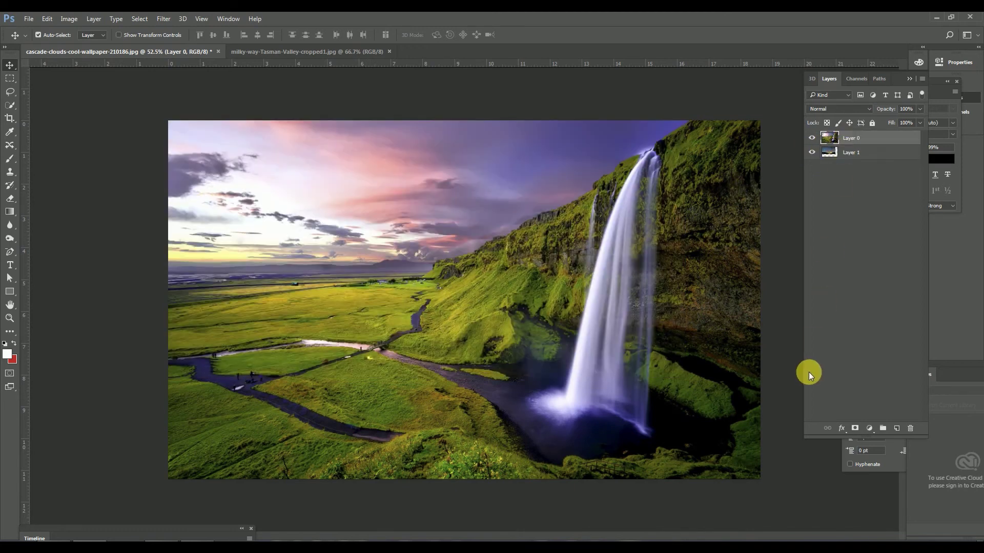
Step: Select the sky above the plain and the green cliff on the waterfall layer with the Quick Selection tool
scroll(179, 134, "up", 3)
left_click_drag(208, 135, 299, 242)
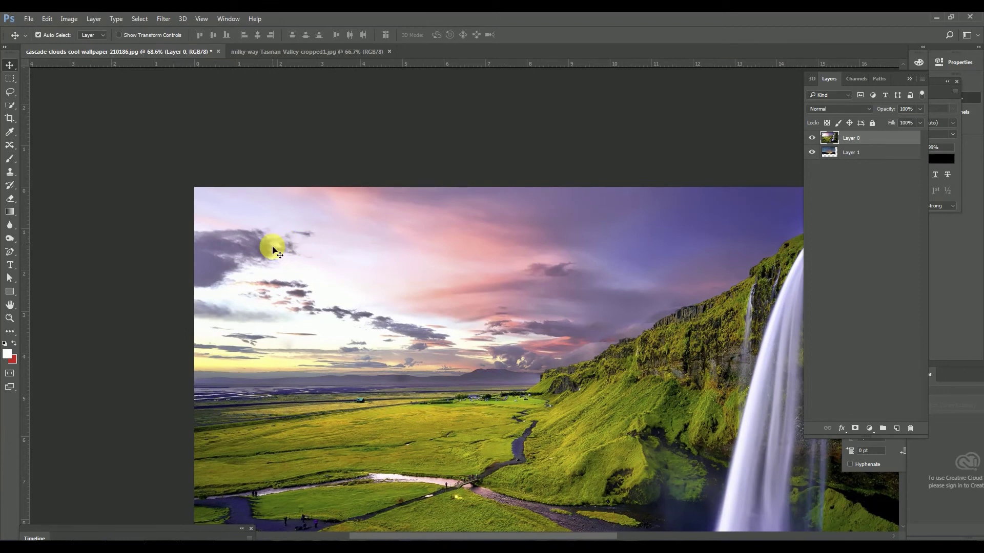
key("w")
mouse_move(346, 203)
left_mouse_down()
mouse_move(648, 213)
mouse_move(555, 250)
mouse_move(557, 261)
left_mouse_up()
key("Tab")
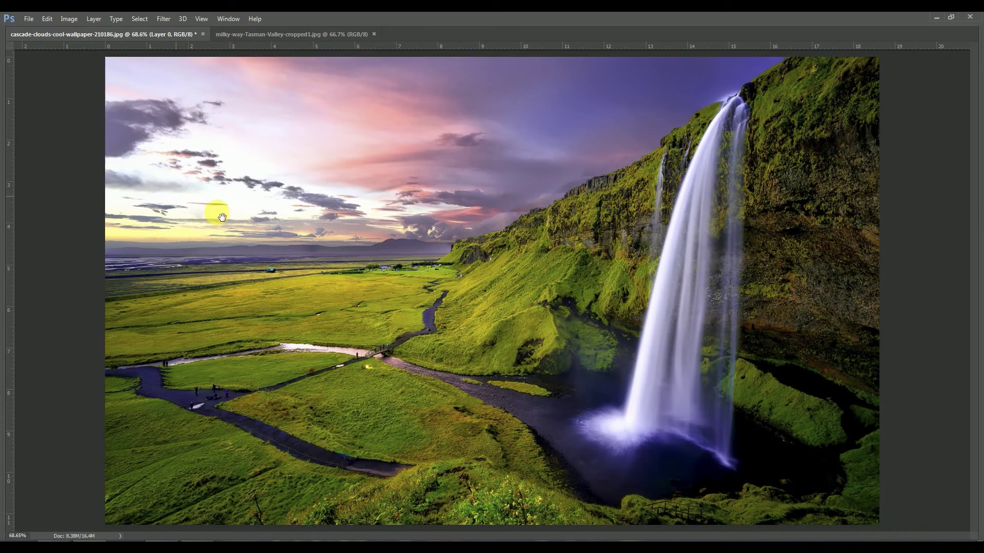
scroll(204, 203, "up", 1)
left_click(177, 152)
mouse_move(148, 157)
left_mouse_down()
mouse_move(164, 232)
mouse_move(140, 224)
mouse_move(358, 229)
mouse_move(339, 244)
mouse_move(157, 253)
left_mouse_up()
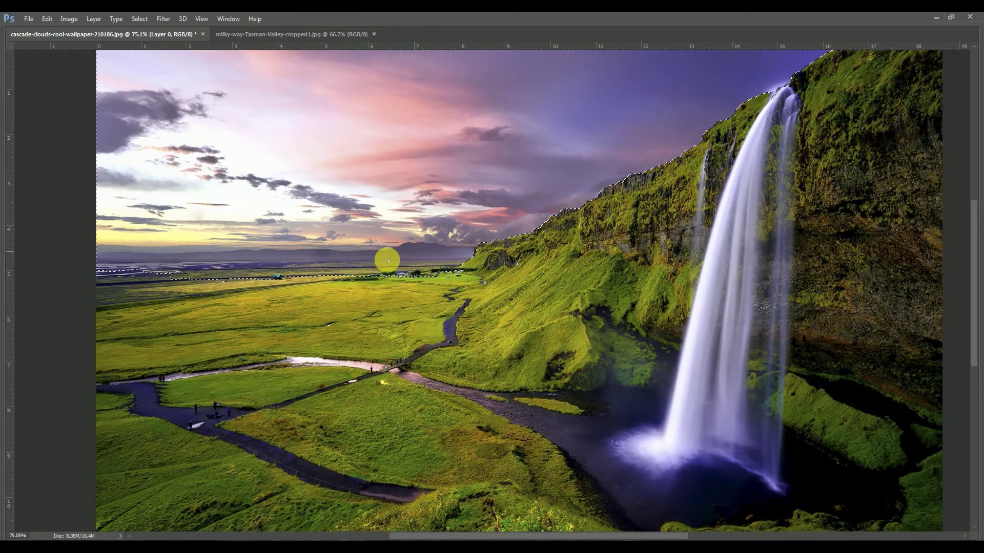
Step: Subtract the distant plain and hills beside the photo's left edge from the sky selection with the Lasso tool
scroll(122, 272, "up", 5)
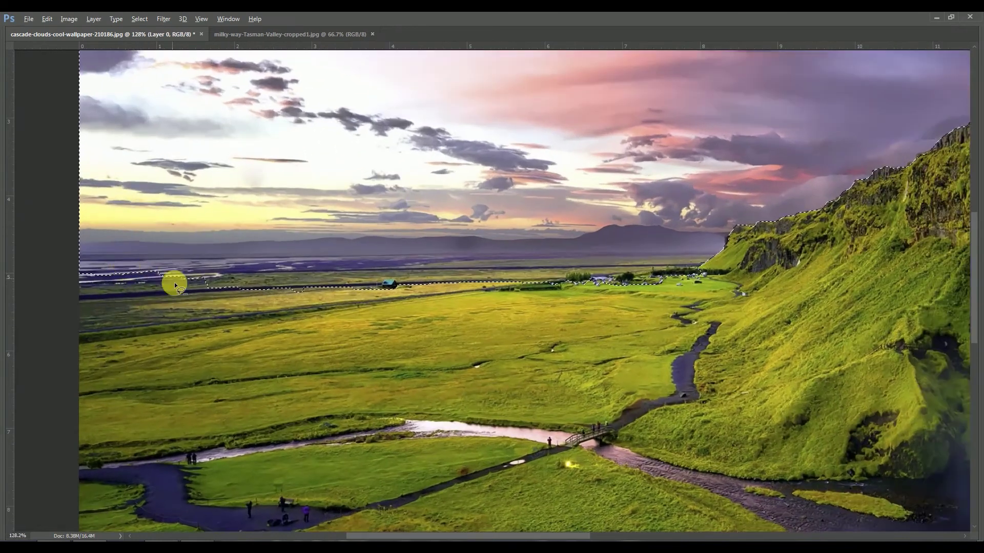
left_click_drag(189, 315, 161, 333)
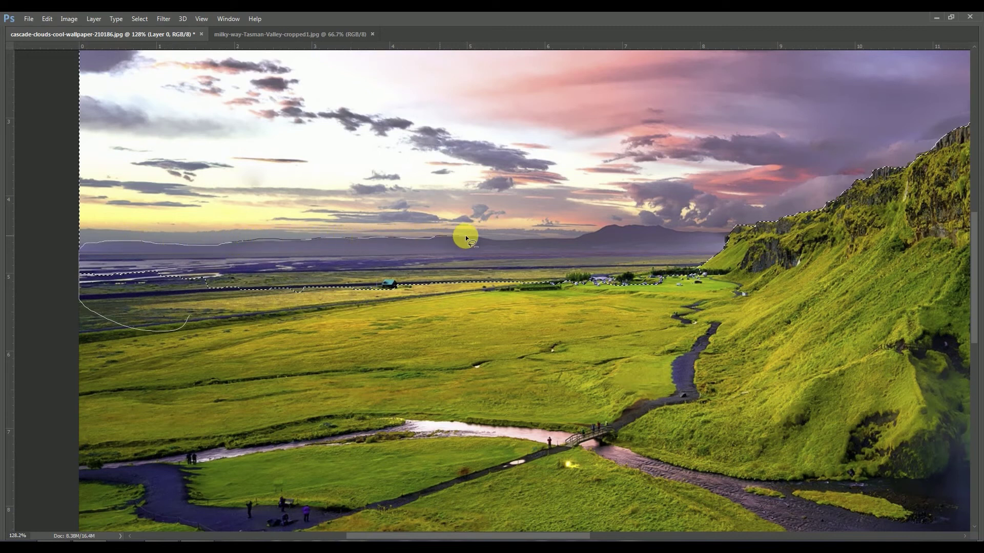
left_click_drag(517, 254, 521, 289)
Step: Refine the sky selection's edge at the photo's left border and along the low distant ridge
scroll(250, 290, "up", 5)
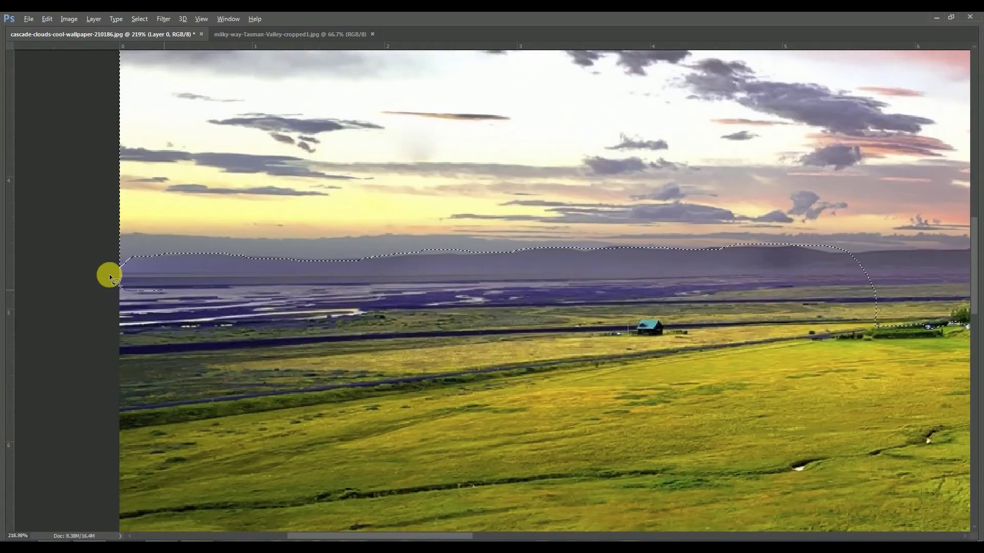
mouse_move(111, 278)
left_mouse_down()
mouse_move(117, 259)
mouse_move(164, 254)
mouse_move(394, 259)
left_mouse_up()
mouse_move(198, 222)
left_mouse_down()
mouse_move(140, 246)
mouse_move(157, 256)
mouse_move(333, 260)
mouse_move(543, 250)
left_mouse_up()
mouse_move(580, 224)
left_mouse_down()
mouse_move(575, 248)
mouse_move(595, 249)
mouse_move(619, 220)
left_mouse_up()
mouse_move(635, 260)
left_mouse_down()
mouse_move(604, 255)
mouse_move(635, 248)
mouse_move(708, 266)
mouse_move(590, 303)
left_mouse_up()
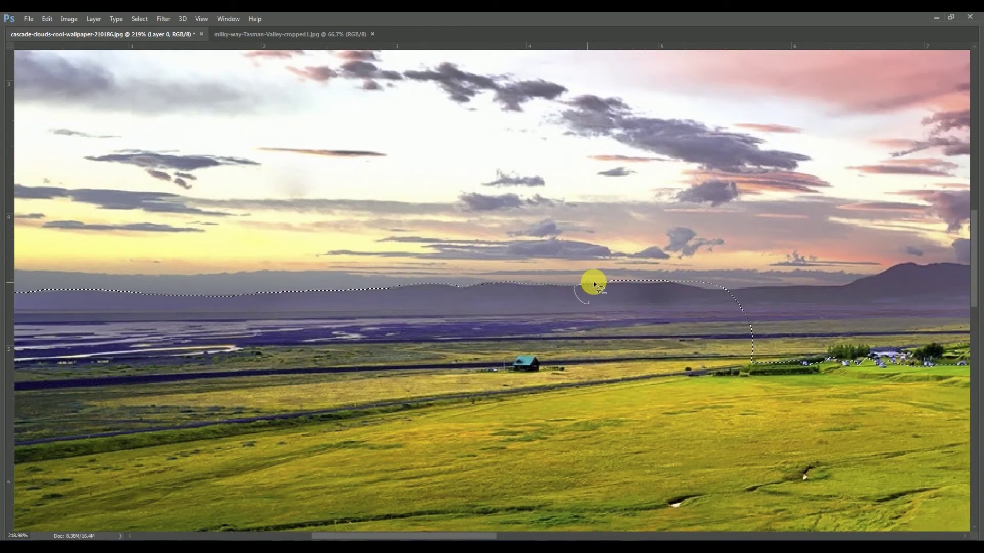
mouse_move(622, 246)
left_mouse_down()
mouse_move(606, 281)
mouse_move(714, 289)
mouse_move(646, 229)
left_mouse_up()
Step: Subtract more of the distant ridge and the land above the village from the sky selection
left_click_drag(773, 313, 753, 364)
left_click_drag(716, 298, 737, 288)
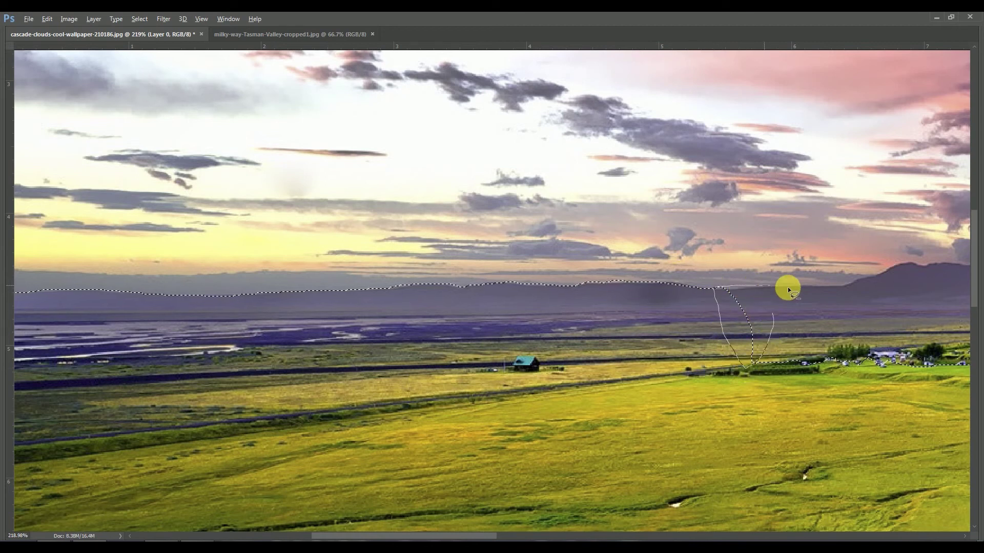
mouse_move(798, 368)
left_mouse_down()
mouse_move(786, 352)
mouse_move(659, 362)
mouse_move(825, 415)
left_mouse_up()
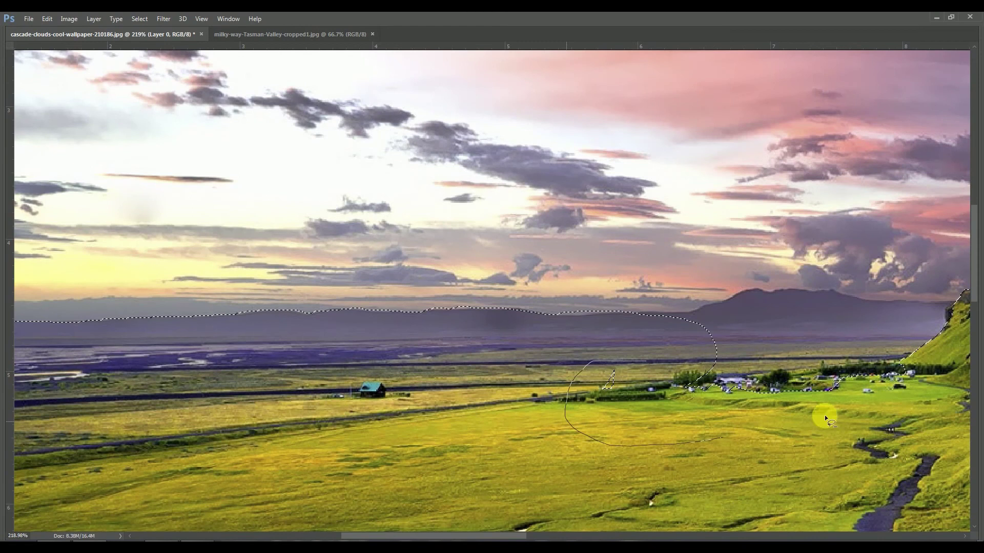
left_click_drag(653, 351, 653, 351)
Step: Subtract the distant mountain from the sky selection by tracing along the ridge and over its summit
scroll(587, 312, "up", 2)
mouse_move(559, 282)
left_mouse_down()
mouse_move(547, 287)
mouse_move(555, 318)
mouse_move(670, 315)
left_mouse_up()
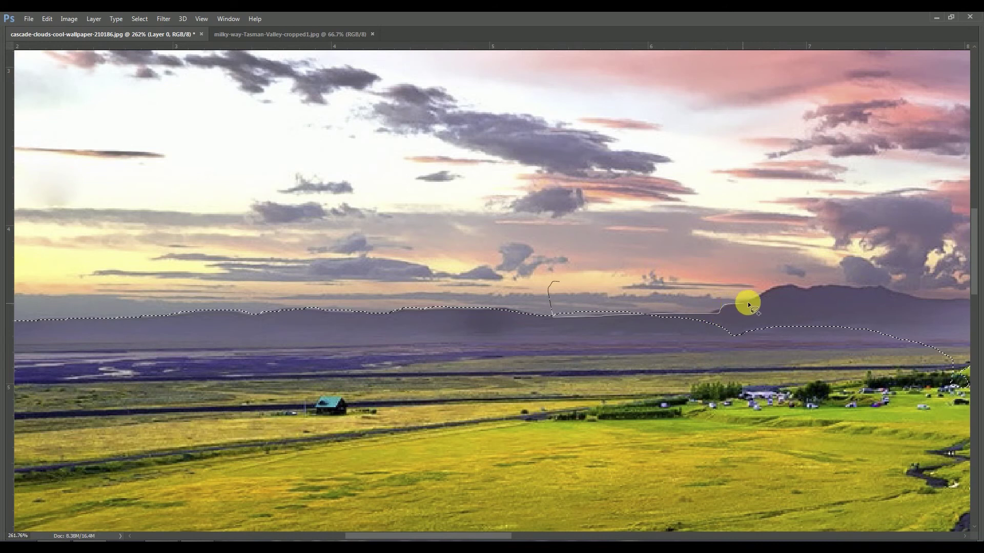
mouse_move(753, 361)
left_mouse_down()
mouse_move(577, 356)
mouse_move(675, 337)
left_mouse_up()
mouse_move(608, 268)
left_mouse_down()
mouse_move(564, 316)
mouse_move(653, 314)
mouse_move(605, 267)
left_mouse_up()
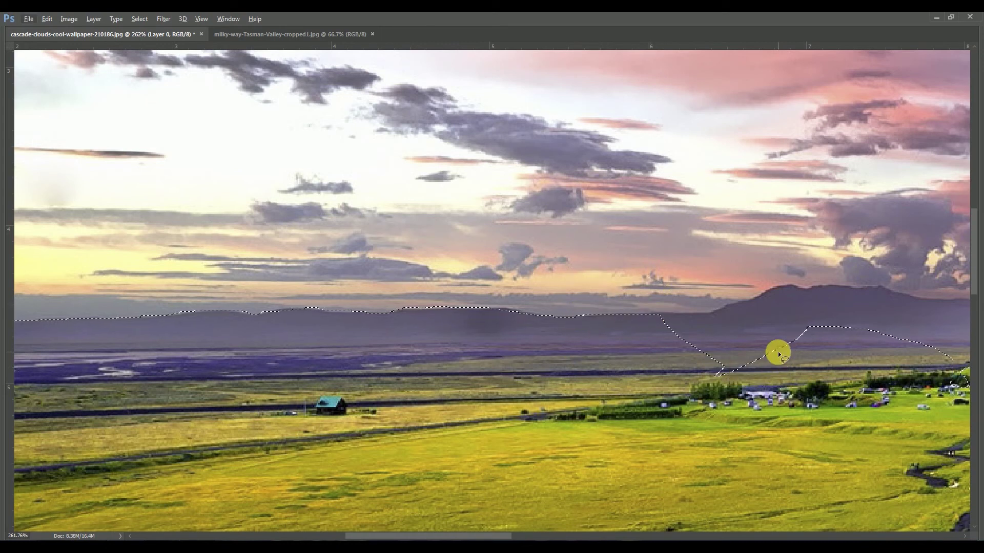
mouse_move(813, 381)
left_mouse_down()
mouse_move(685, 419)
mouse_move(655, 314)
mouse_move(735, 313)
mouse_move(715, 312)
left_mouse_up()
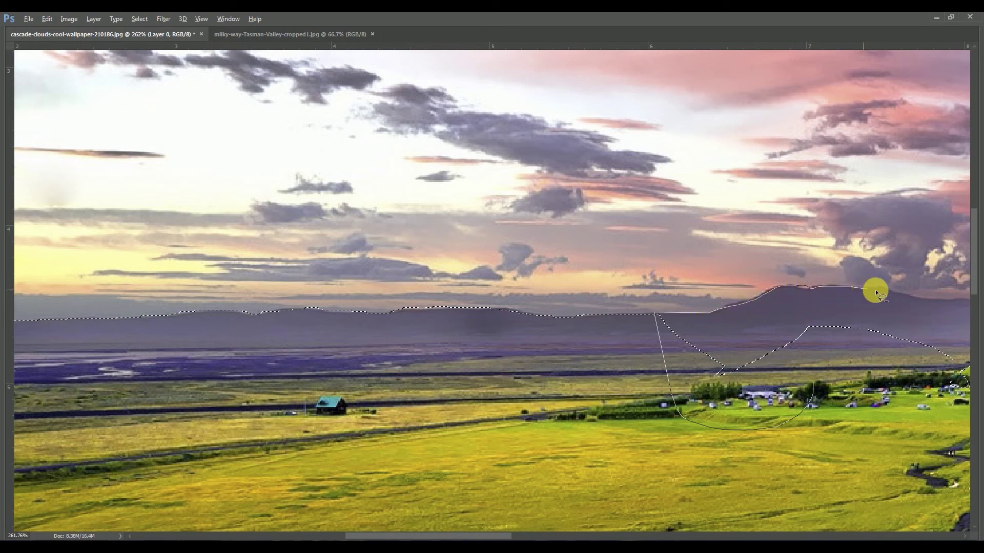
left_click_drag(605, 434, 605, 431)
Step: Subtract the last stretch of distant hills between the mountain and the green cliff from the sky selection
left_click_drag(862, 350, 376, 357)
mouse_move(539, 341)
left_mouse_down()
mouse_move(431, 428)
mouse_move(374, 336)
left_mouse_up()
left_click_drag(383, 296, 410, 305)
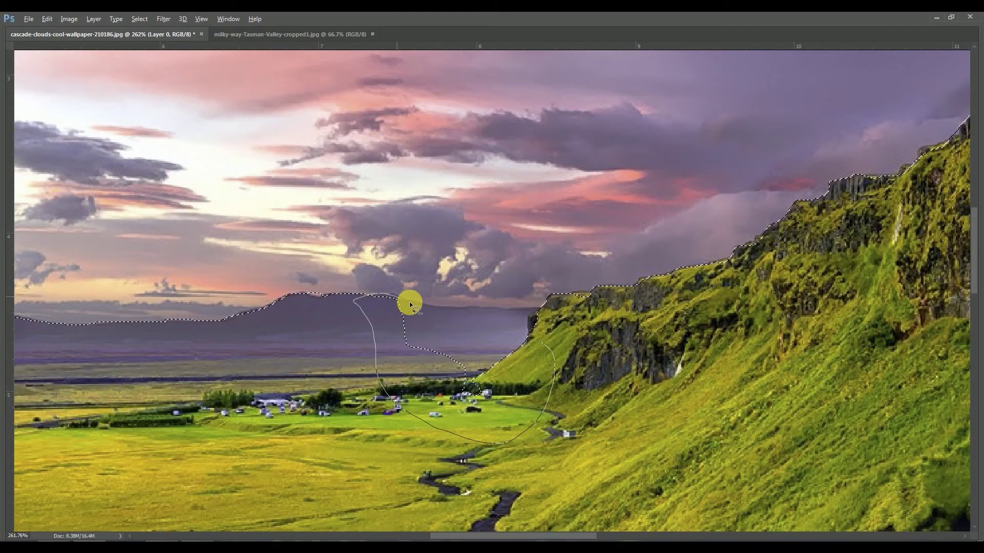
left_click_drag(595, 322, 574, 464)
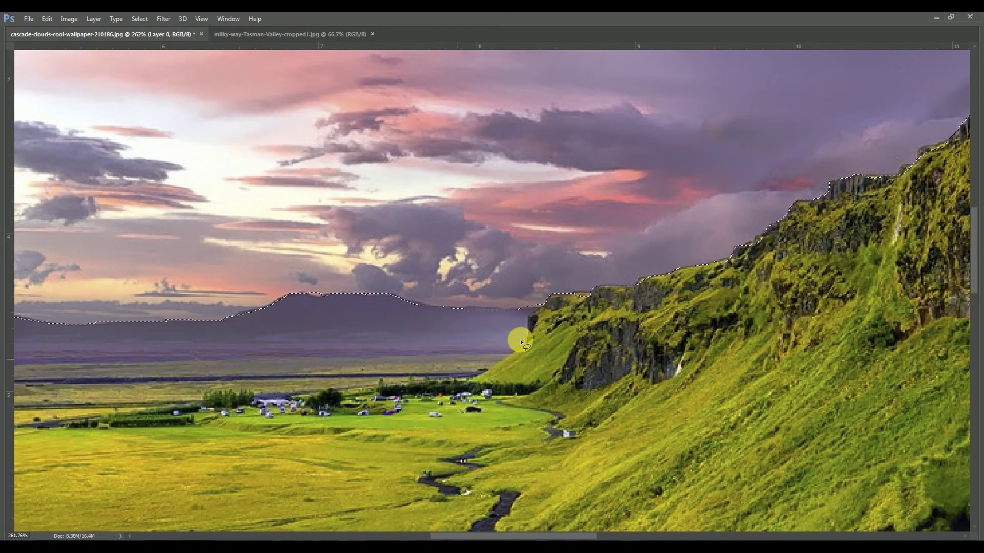
Step: Subtract the crest of the waterfall from the sky selection, following the cliff's upper edge
scroll(675, 285, "down", 6)
left_click_drag(780, 231, 431, 351)
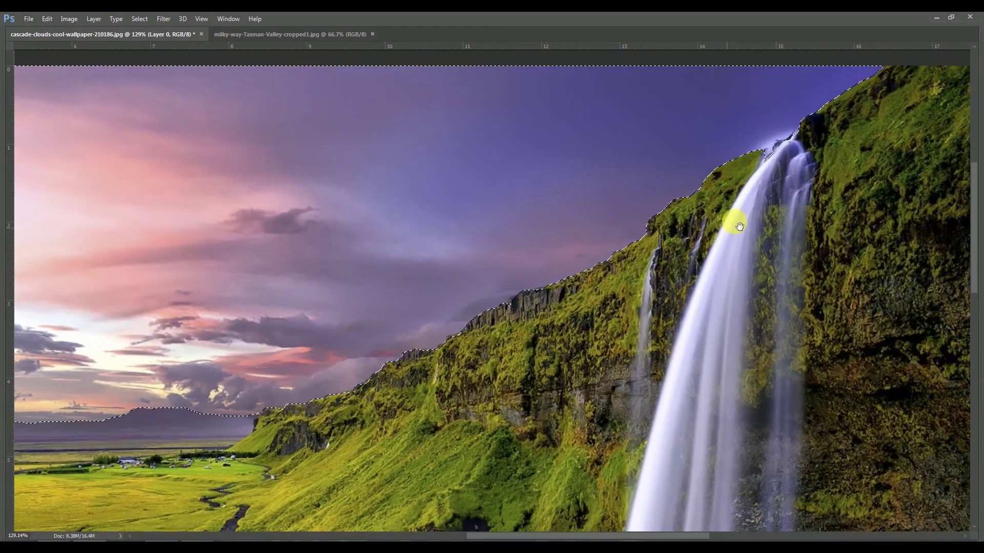
left_click_drag(738, 222, 642, 303)
scroll(695, 203, "up", 6)
mouse_move(706, 264)
left_mouse_down()
mouse_move(663, 266)
mouse_move(779, 224)
left_mouse_up()
left_click_drag(730, 248, 730, 248)
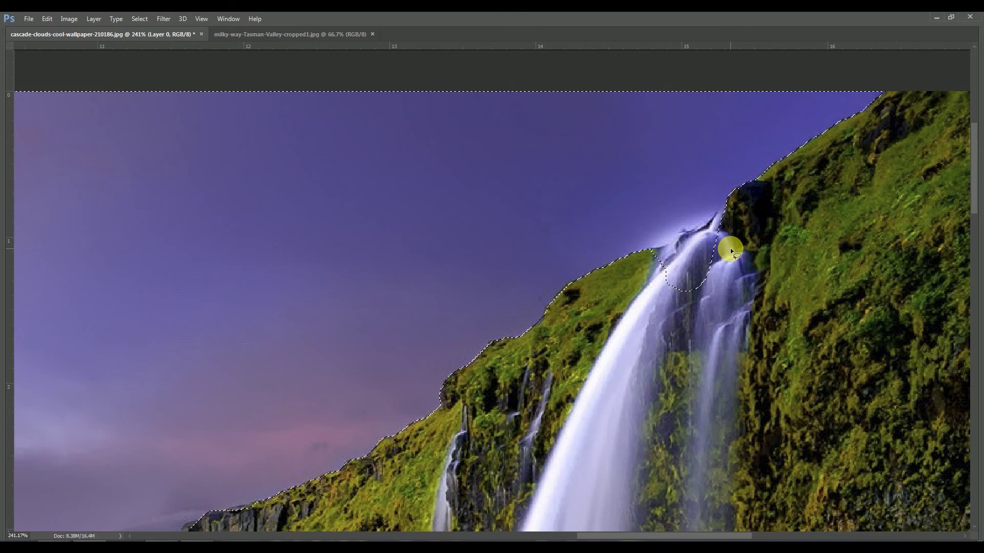
left_click_drag(734, 298, 629, 262)
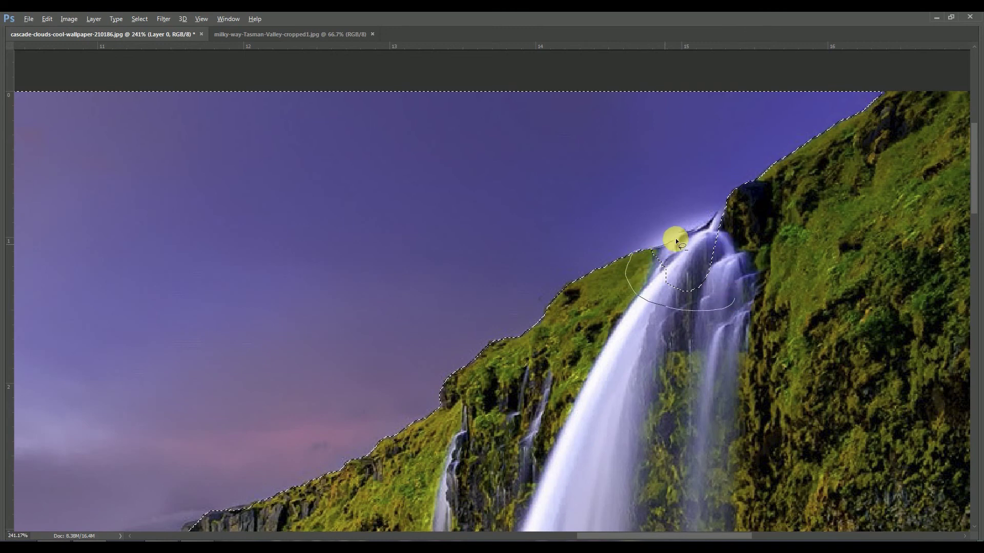
mouse_move(697, 232)
left_mouse_down()
mouse_move(733, 193)
mouse_move(742, 198)
left_mouse_up()
Step: Add a layer mask from the sky selection to the waterfall layer, invert the mask, and activate the Move tool
scroll(709, 317, "down", 3)
scroll(708, 305, "down", 5)
key("Tab")
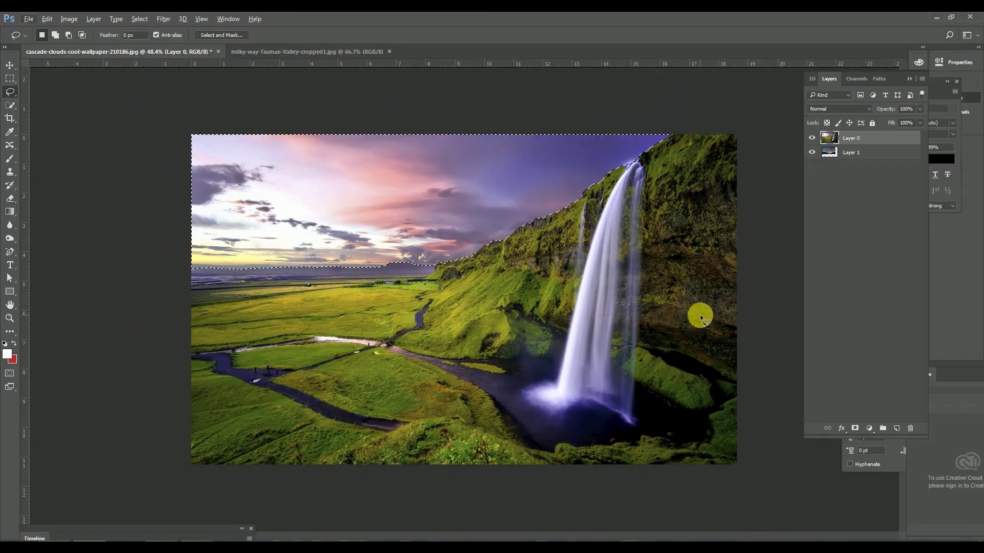
left_click(855, 428)
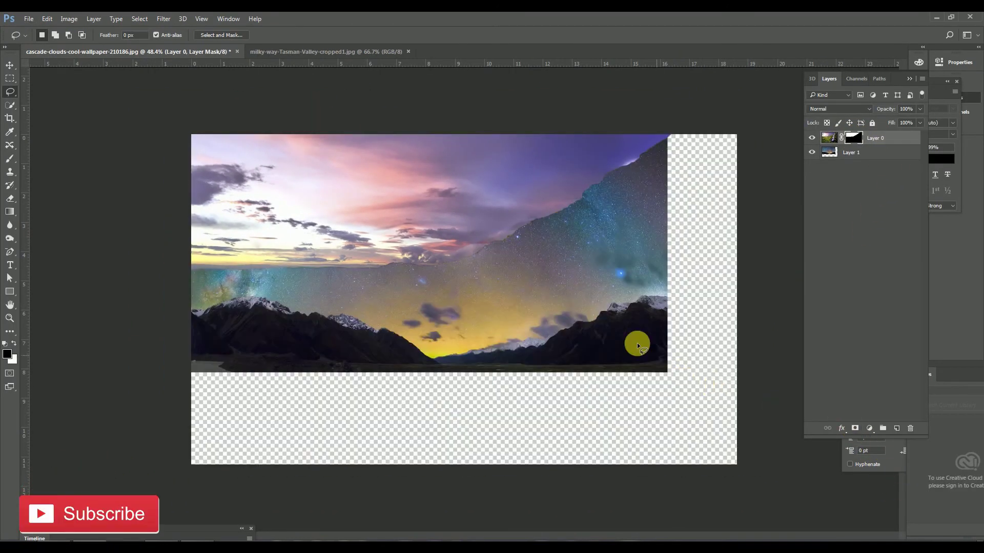
key("ctrl+i")
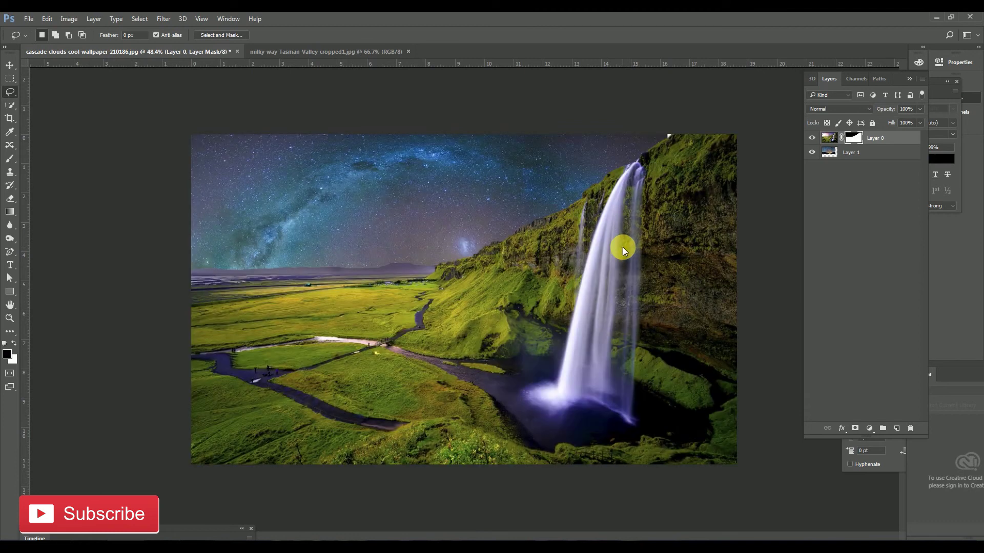
key("v")
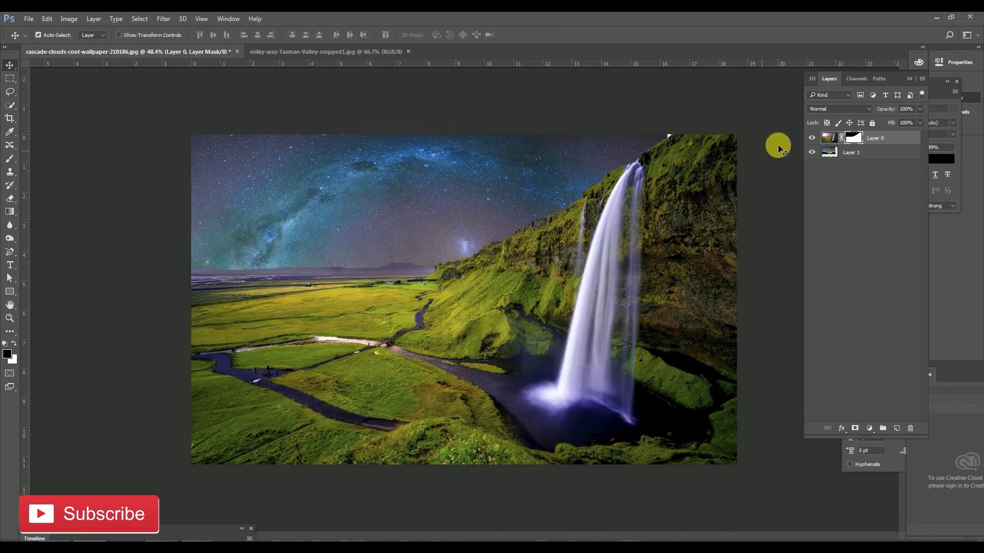
Step: Compare the composite with the Milky Way layer and the waterfall layer hidden in turn, leaving both shown
left_click(815, 152)
left_click(815, 153)
left_click(815, 153)
left_click(815, 153)
left_click(815, 139)
left_click(815, 139)
left_click(815, 140)
left_click(815, 140)
Step: Reposition the Milky Way layer behind the waterfall and stretch its left edge outward to cover the empty strip in the sky
left_click(488, 164)
mouse_move(468, 194)
left_mouse_down()
mouse_move(474, 174)
mouse_move(462, 162)
mouse_move(455, 185)
mouse_move(474, 184)
left_mouse_up()
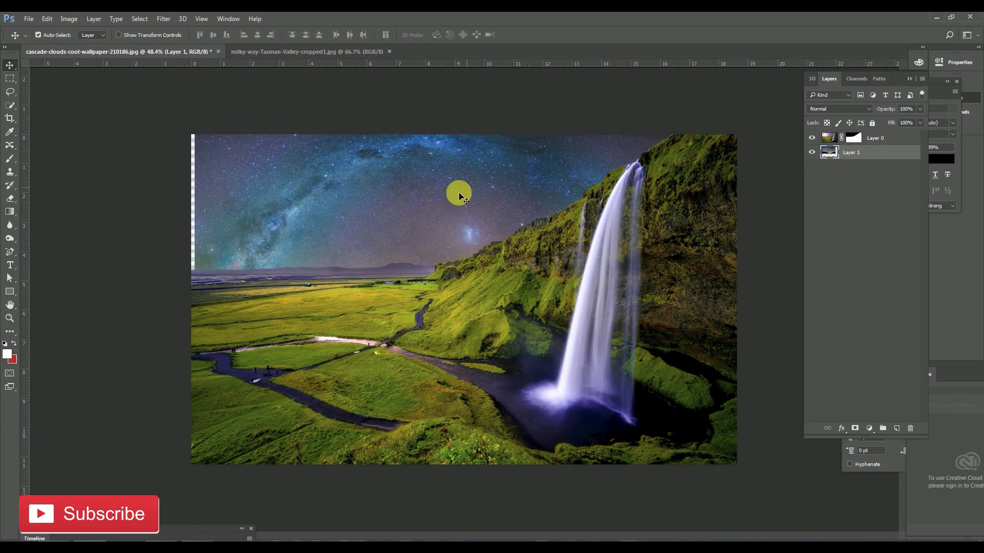
key("ctrl+t")
left_click_drag(199, 364, 183, 365)
key("Return")
scroll(391, 233, "down", 4)
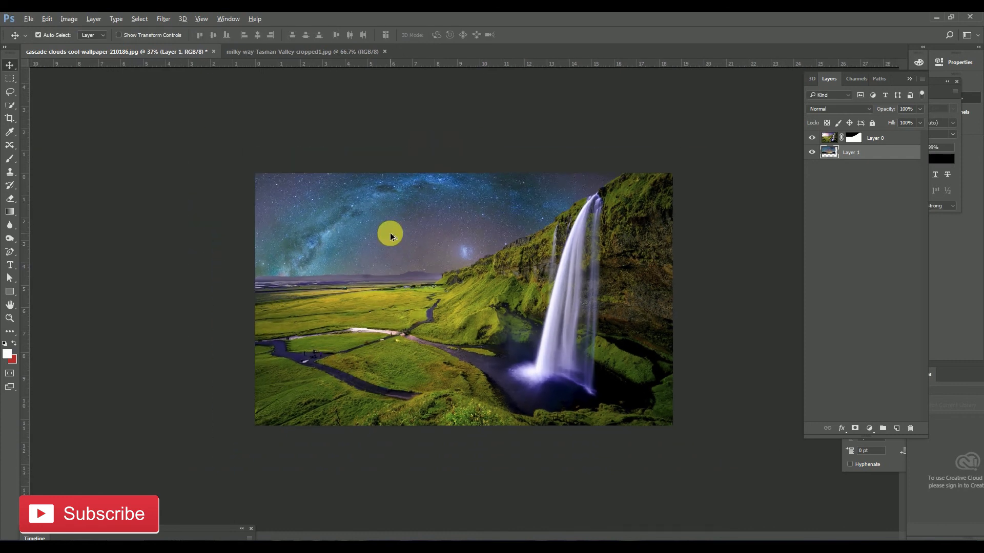
scroll(462, 259, "up", 2)
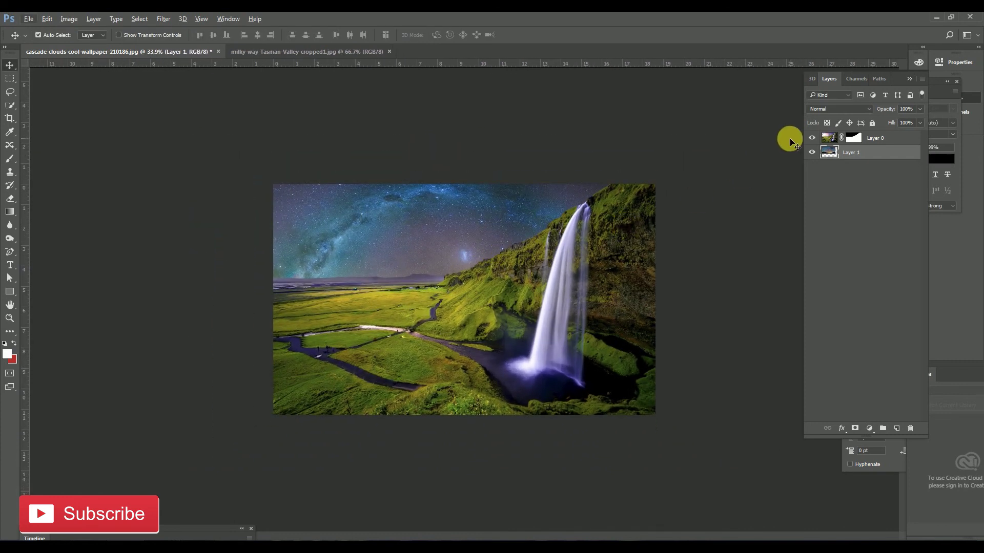
Step: Darken the Milky Way layer with Curves, mapping input 151 to output 106, and shift the sky slightly upward
left_click(812, 153)
left_click(813, 152)
left_click(814, 138)
left_click(814, 138)
key("ctrl+m")
left_click_drag(358, 414, 367, 419)
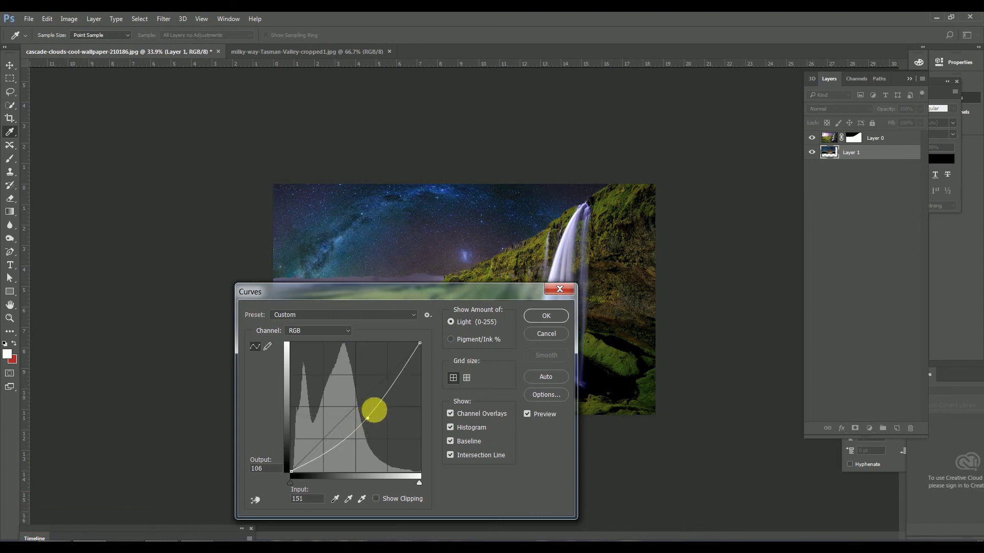
left_click(535, 315)
scroll(466, 334, "down", 3)
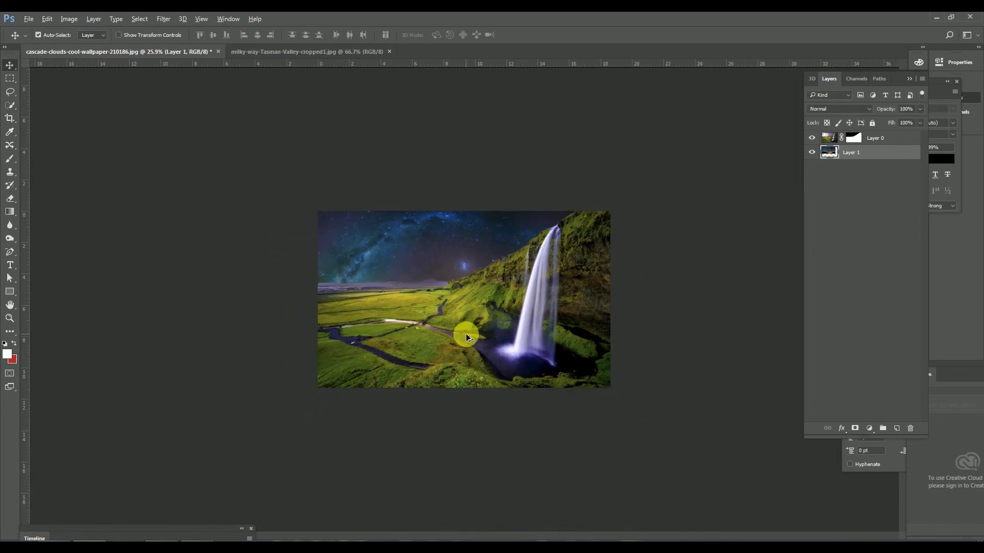
scroll(504, 270, "up", 4)
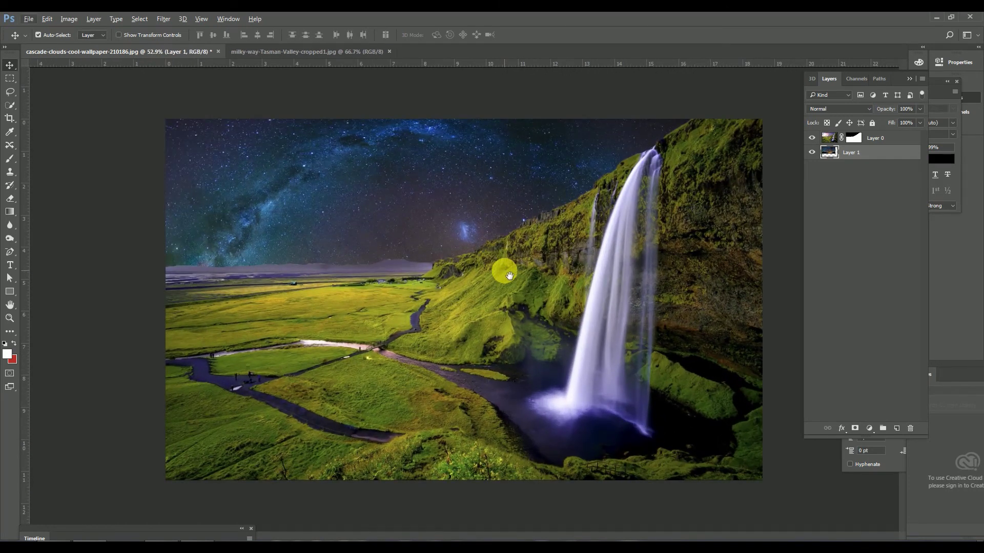
left_click_drag(415, 219, 415, 209)
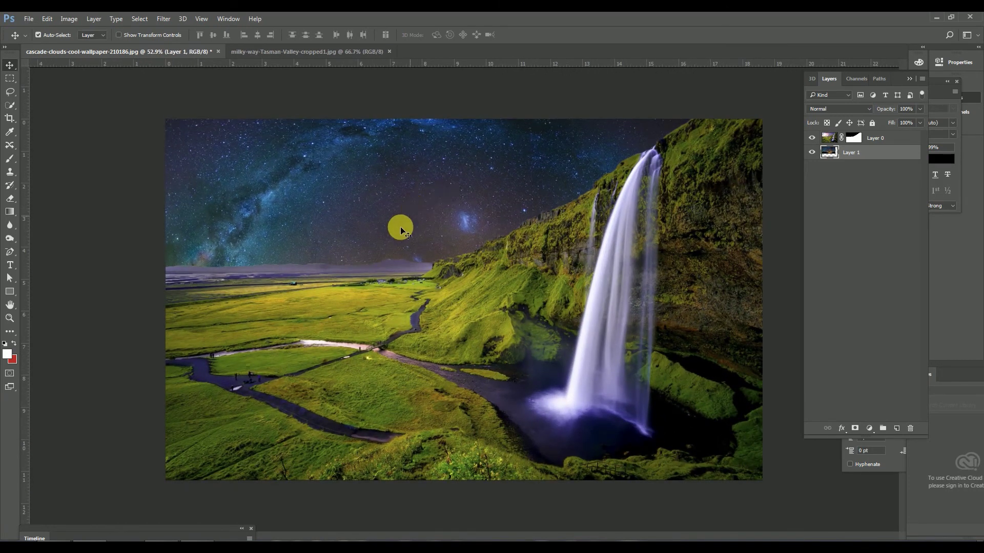
Step: Paint black on the waterfall layer's mask along the horizon with a 60 px brush to hide the distant mountain and hills
right_click(336, 317)
left_click(354, 323)
left_click(856, 140)
key("b")
scroll(181, 285, "up", 2)
scroll(128, 284, "up", 1)
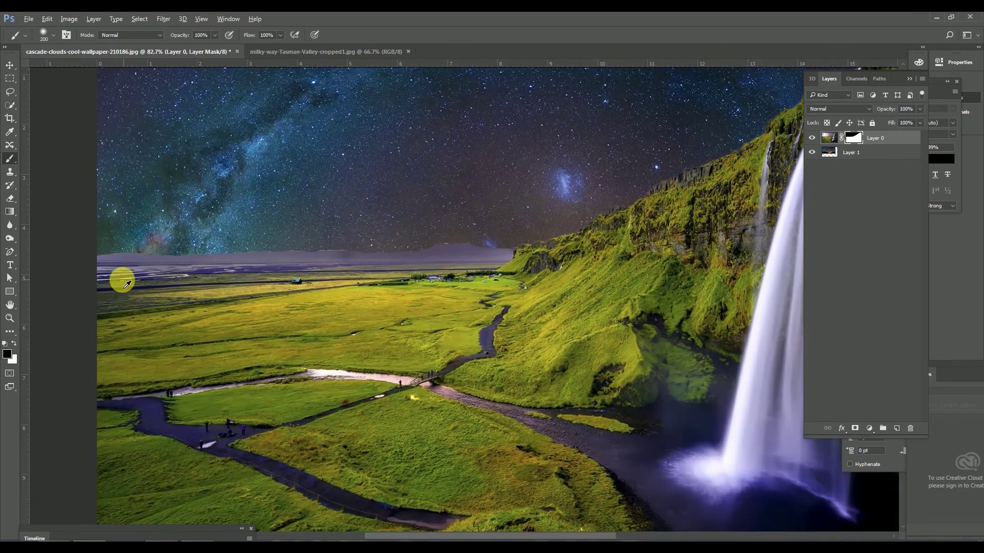
key("bracketleft")
key("bracketleft")
key("bracketleft")
key("bracketleft")
key("bracketleft")
key("bracketleft")
key("bracketleft")
key("bracketleft")
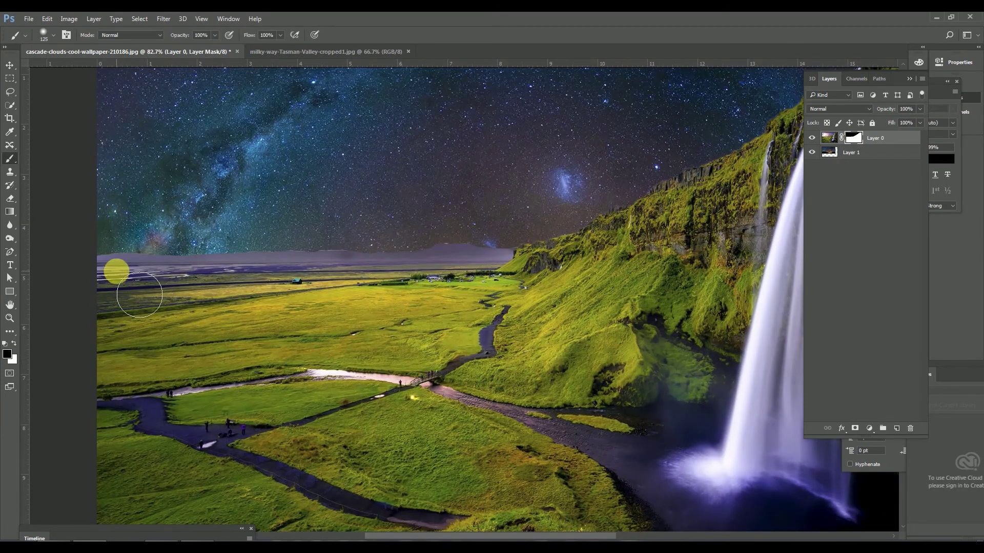
mouse_move(91, 249)
left_mouse_down()
mouse_move(514, 258)
mouse_move(531, 244)
mouse_move(468, 260)
mouse_move(83, 266)
mouse_move(171, 252)
mouse_move(114, 264)
left_mouse_up()
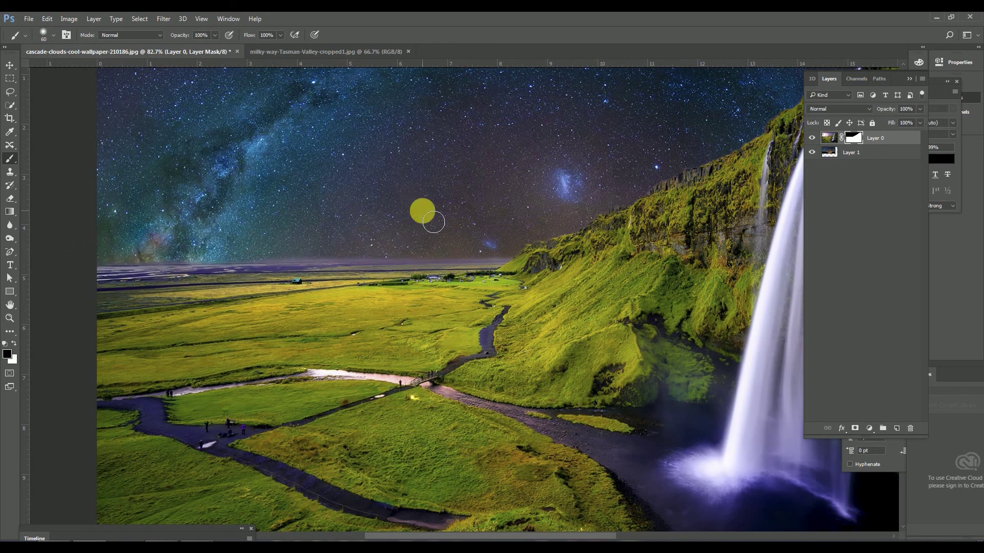
scroll(485, 239, "down", 8)
scroll(503, 253, "down", 1)
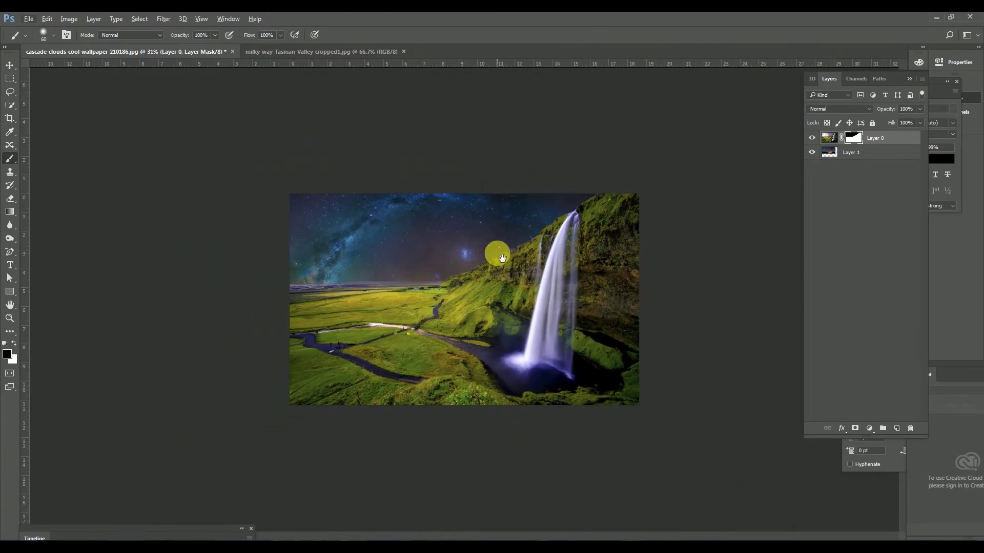